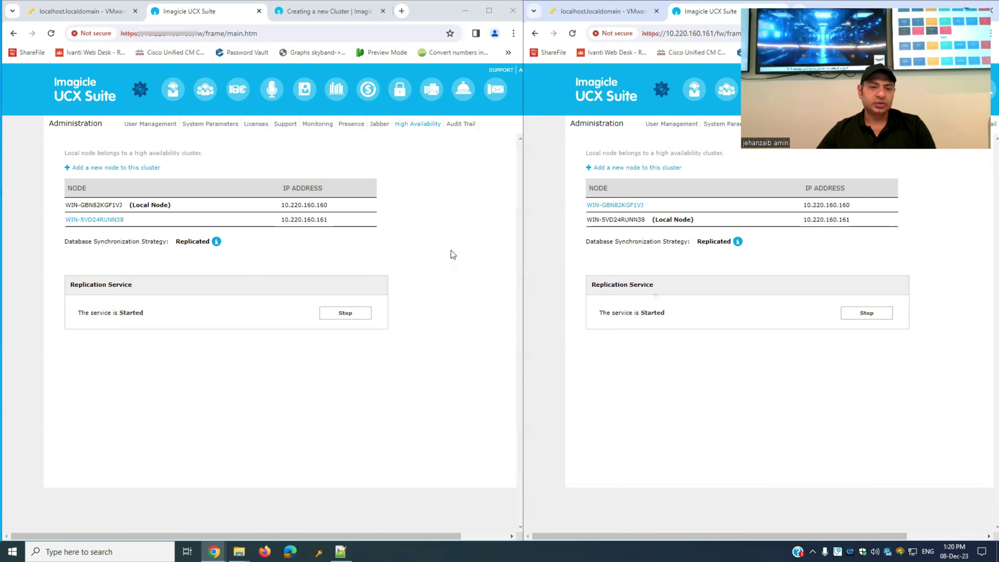
- Compare the HA node lists in both browser windows, noting local node 10.220.160.160
drag(281, 205, 325, 202)
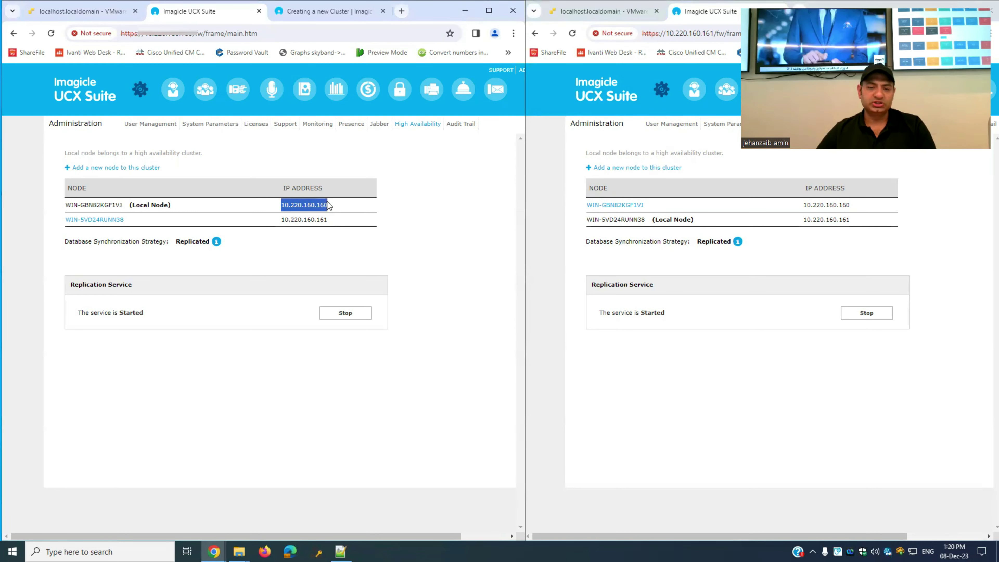
click(648, 387)
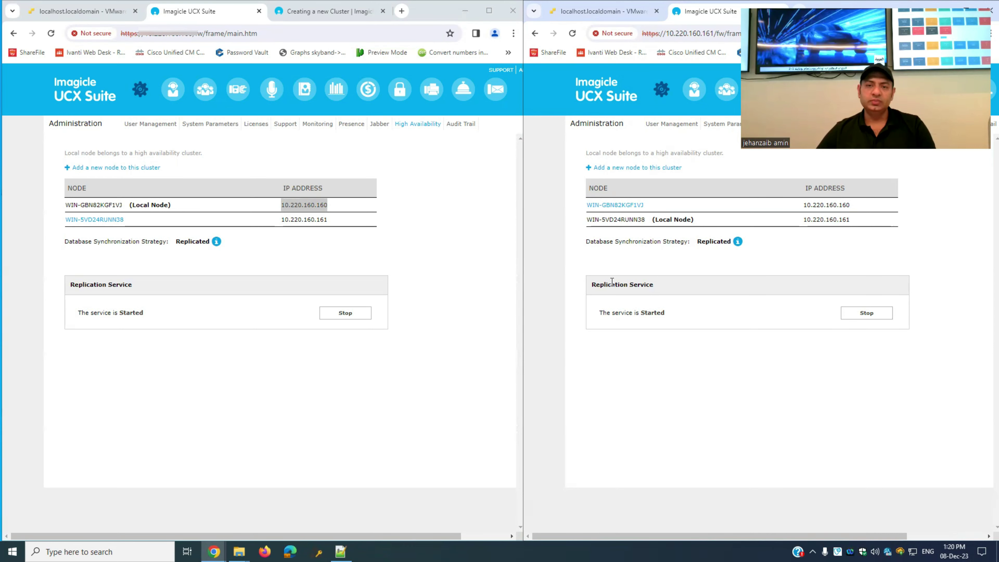
click(423, 278)
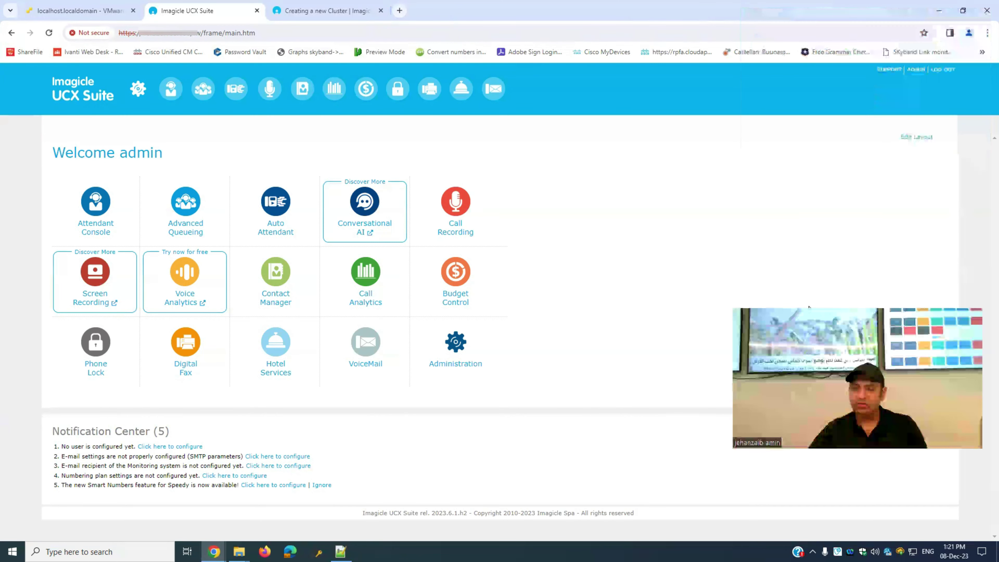
- Hide the Attendant Console, Advanced Queueing, Auto Attendant, Digital Fax and Hotel Services tiles for all users
click(917, 138)
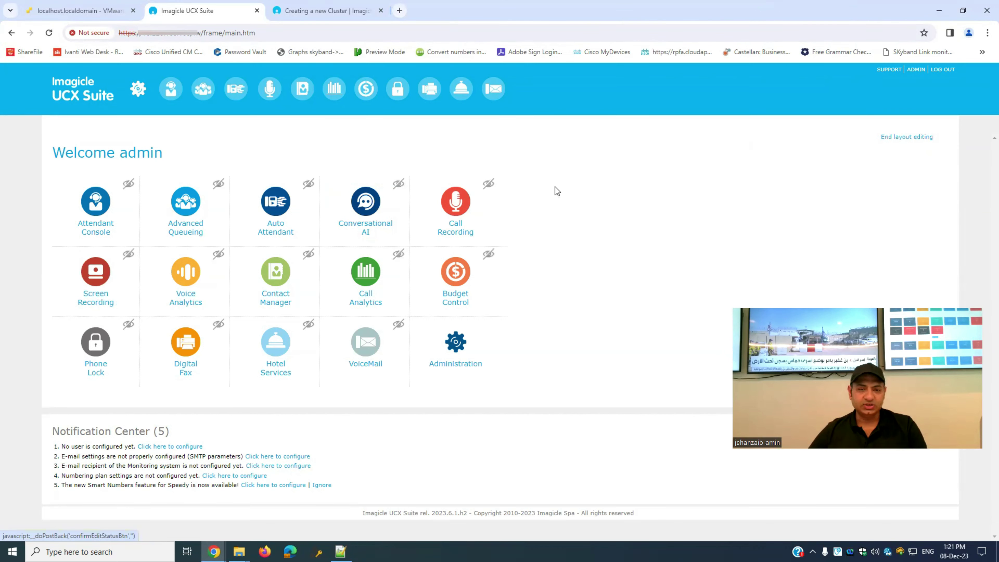
click(127, 187)
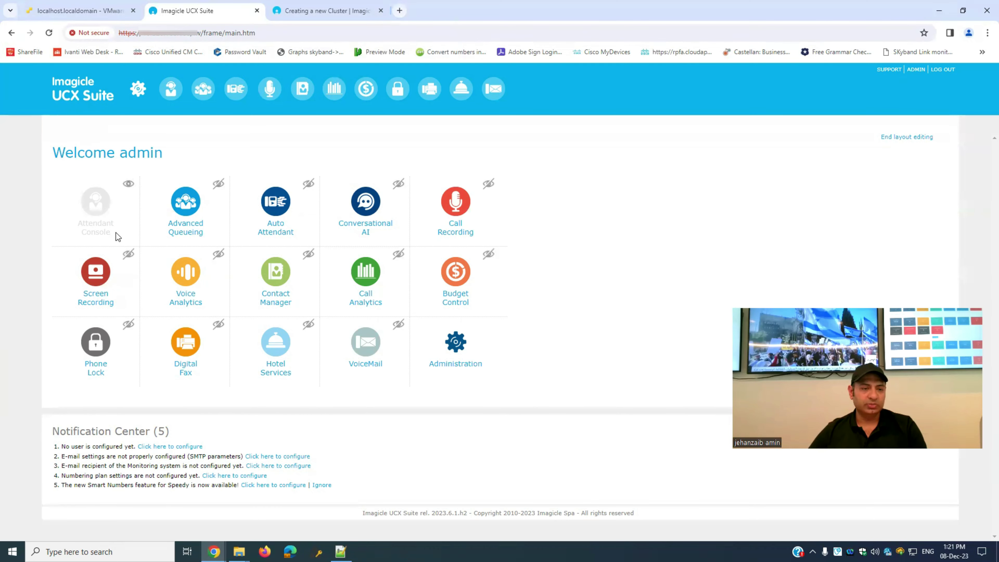
click(219, 184)
click(308, 184)
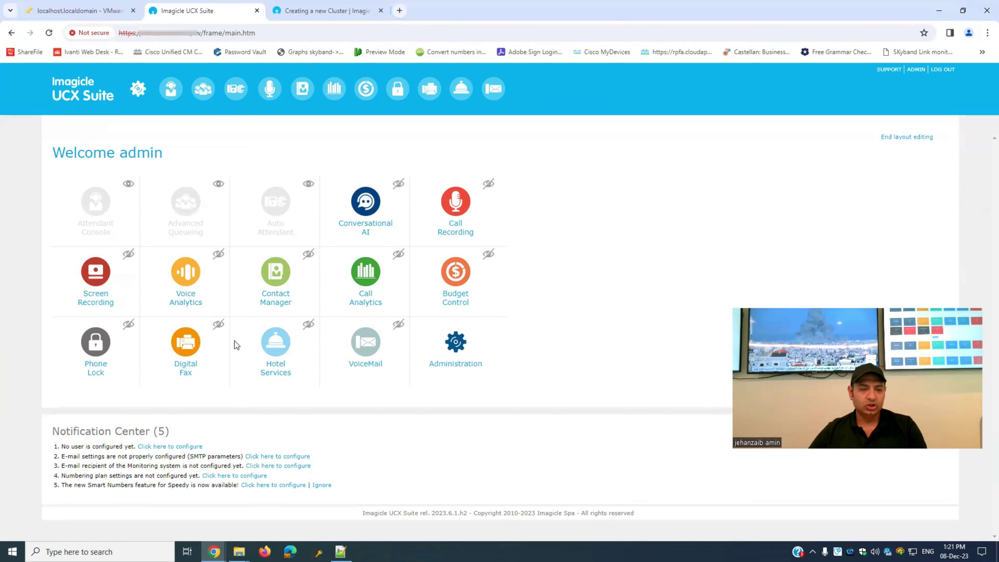
click(218, 324)
click(309, 324)
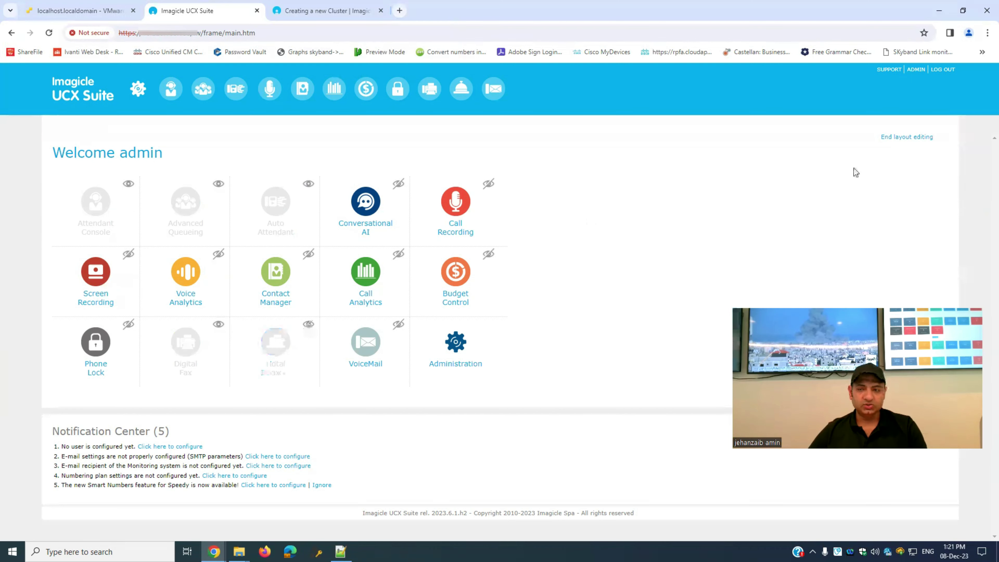
click(894, 137)
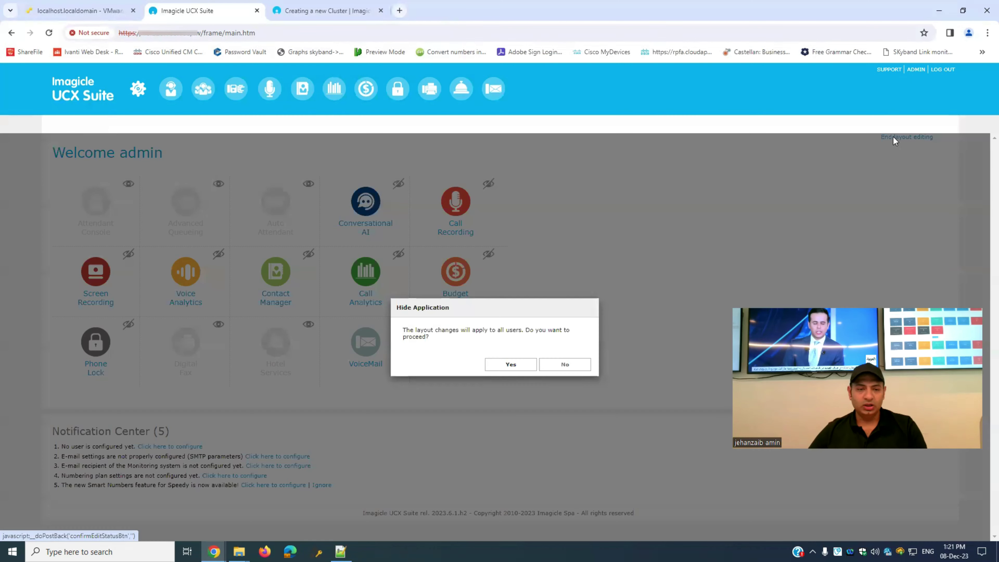
click(510, 362)
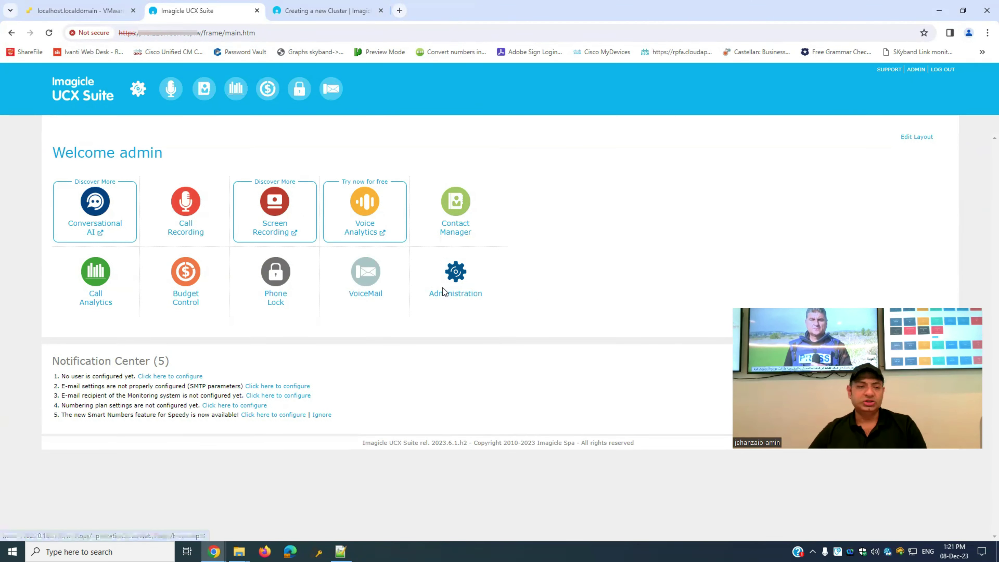
- Reapply the layout change for all users, then go to the Administration pages
click(914, 140)
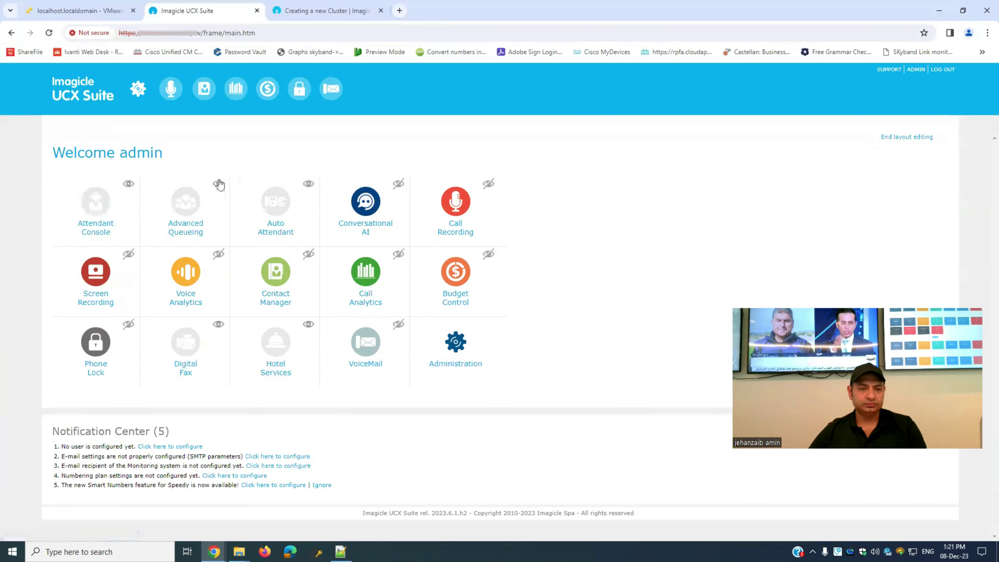
click(929, 138)
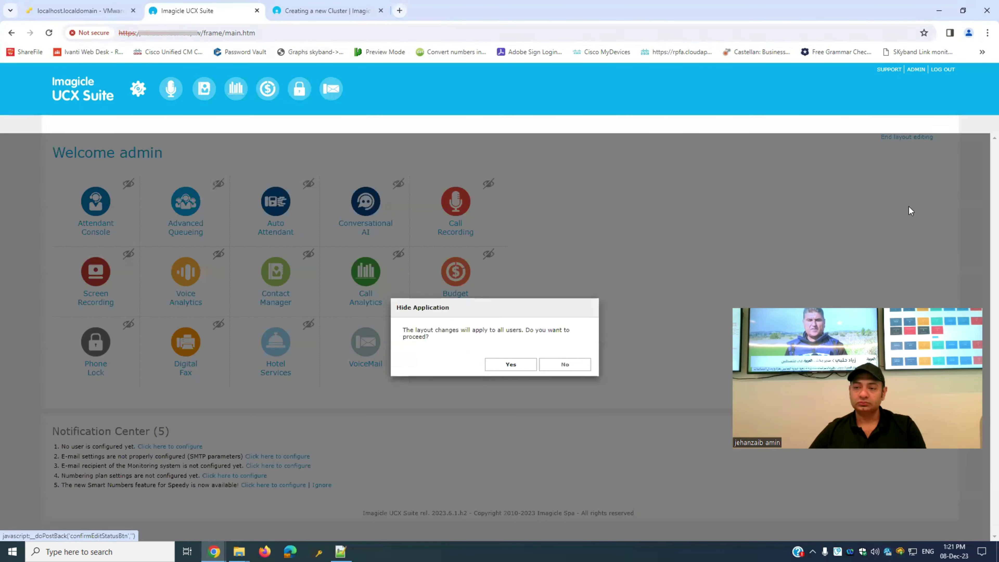
click(521, 363)
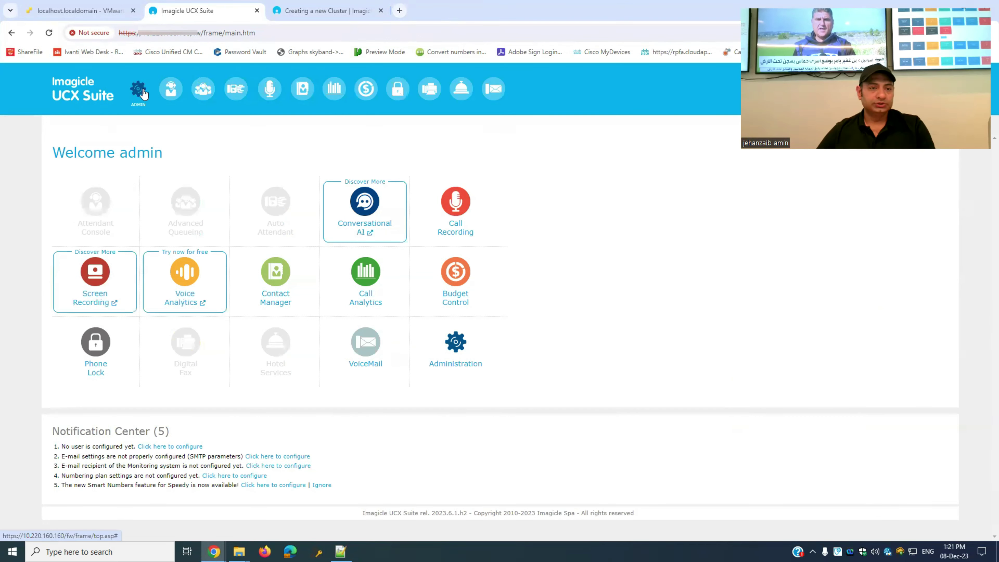
click(140, 91)
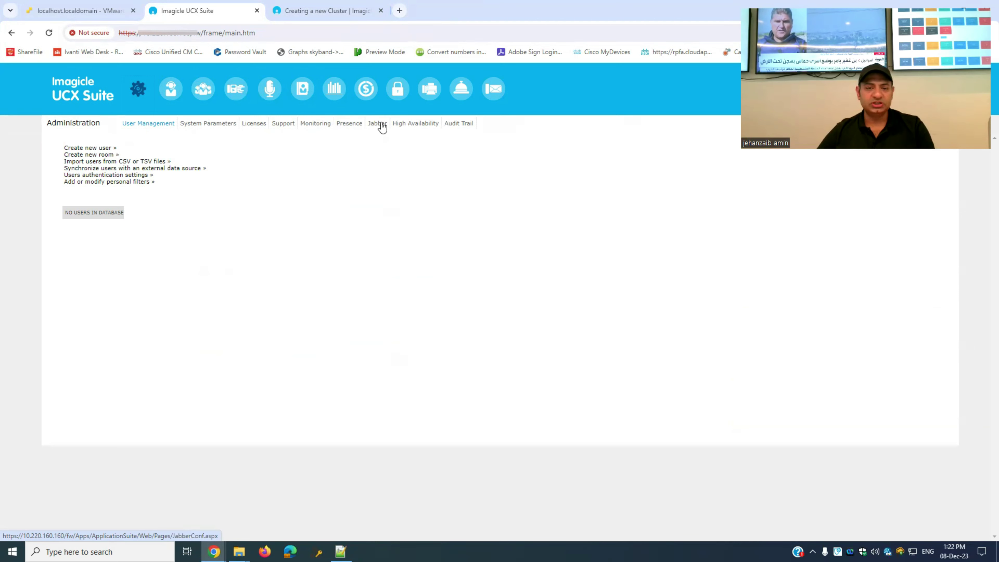
- Look at the Audit Trail tab, then return to User Management
click(463, 124)
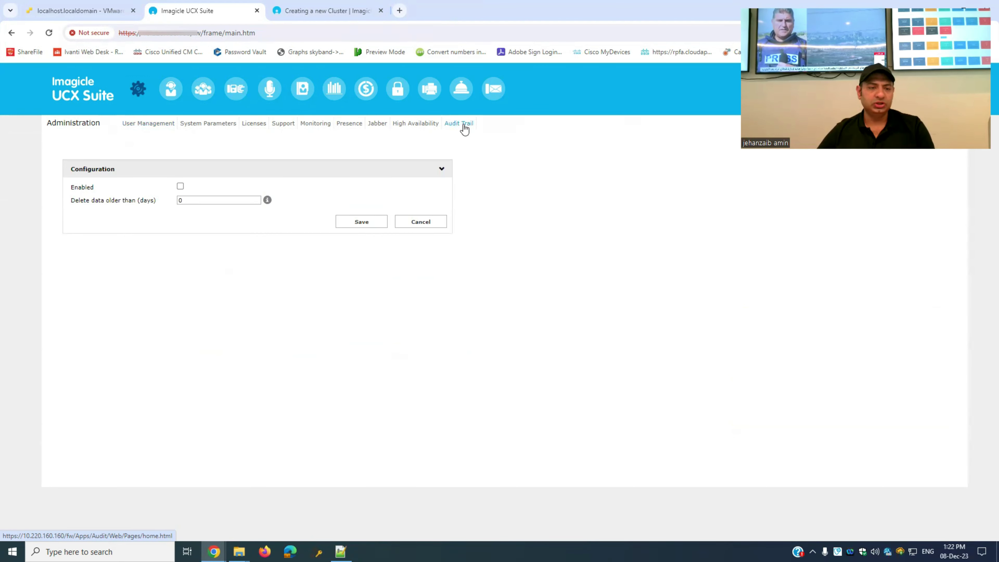
click(137, 125)
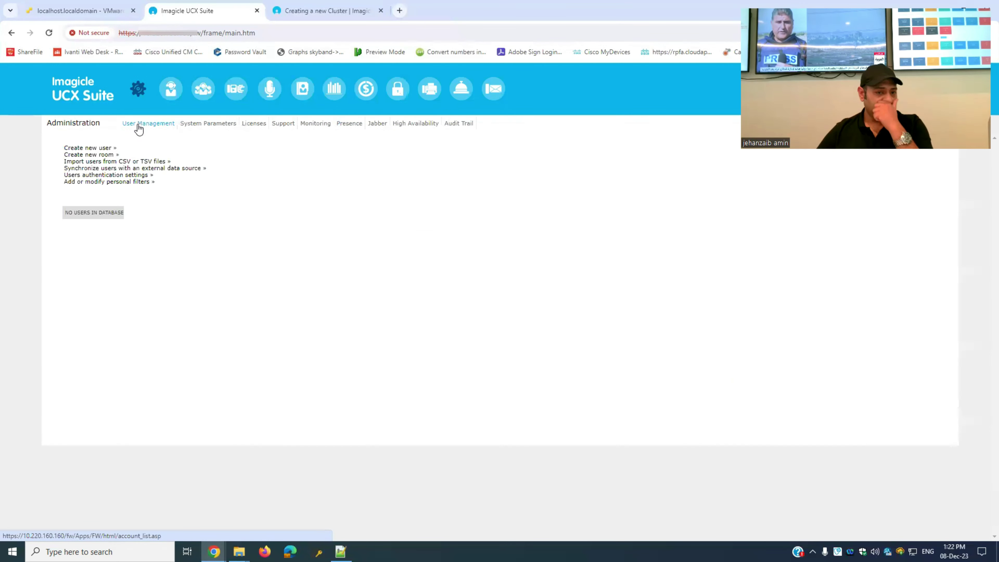
click(106, 148)
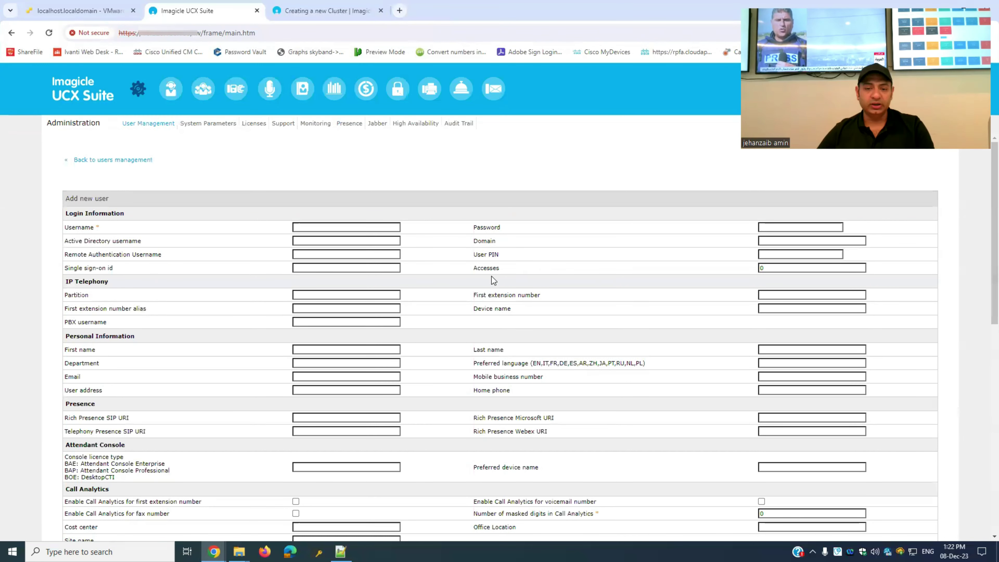
click(355, 227)
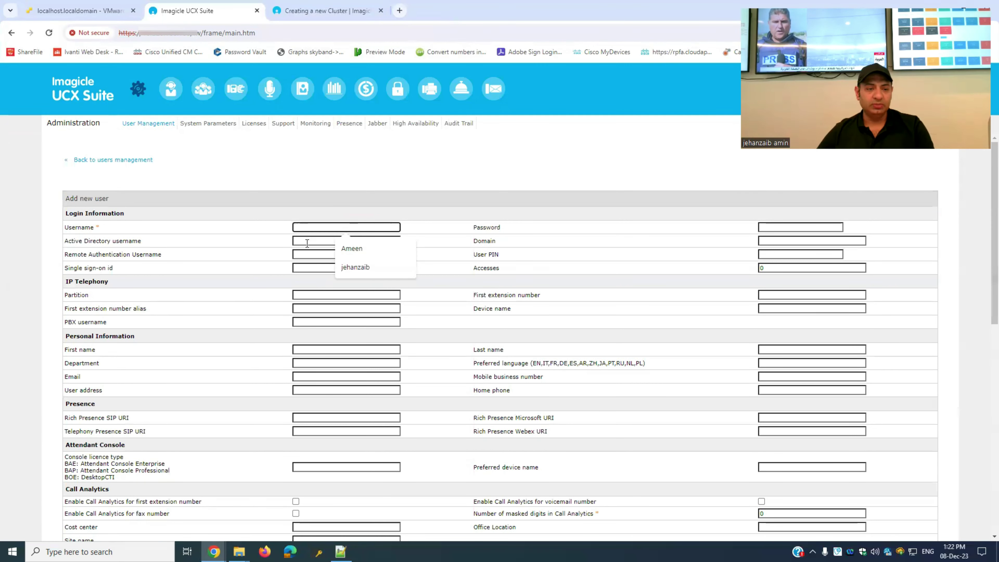
click(237, 248)
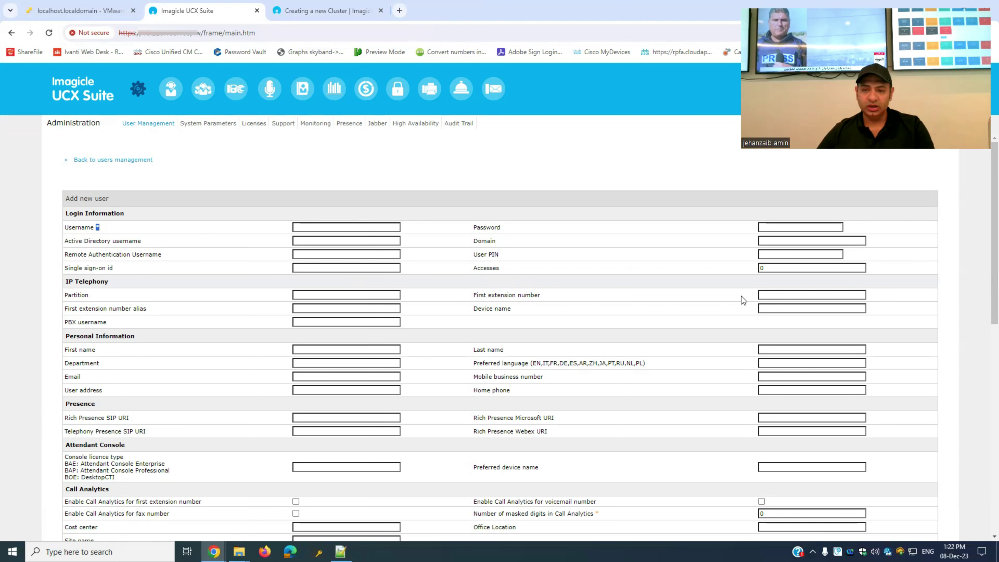
click(770, 295)
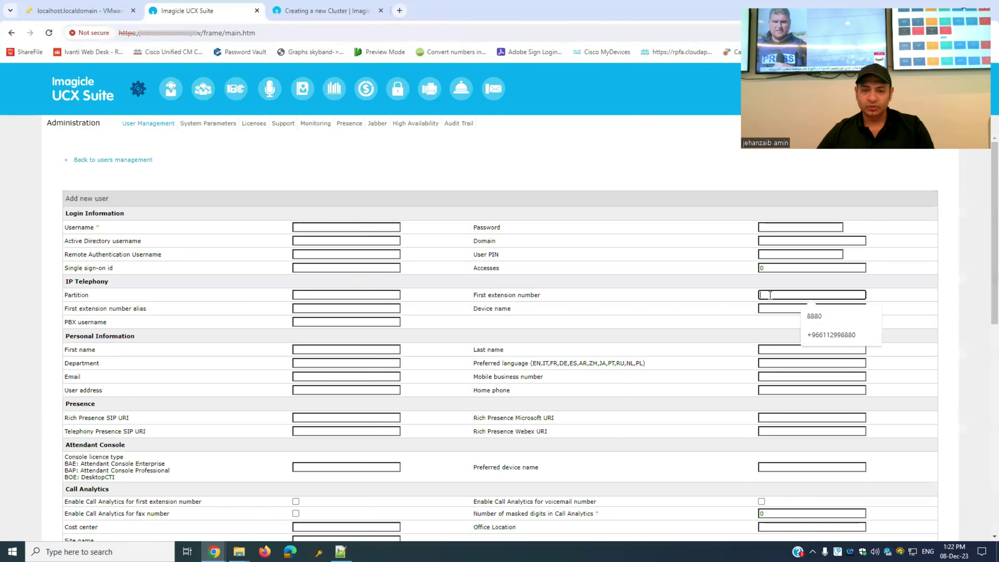
click(711, 348)
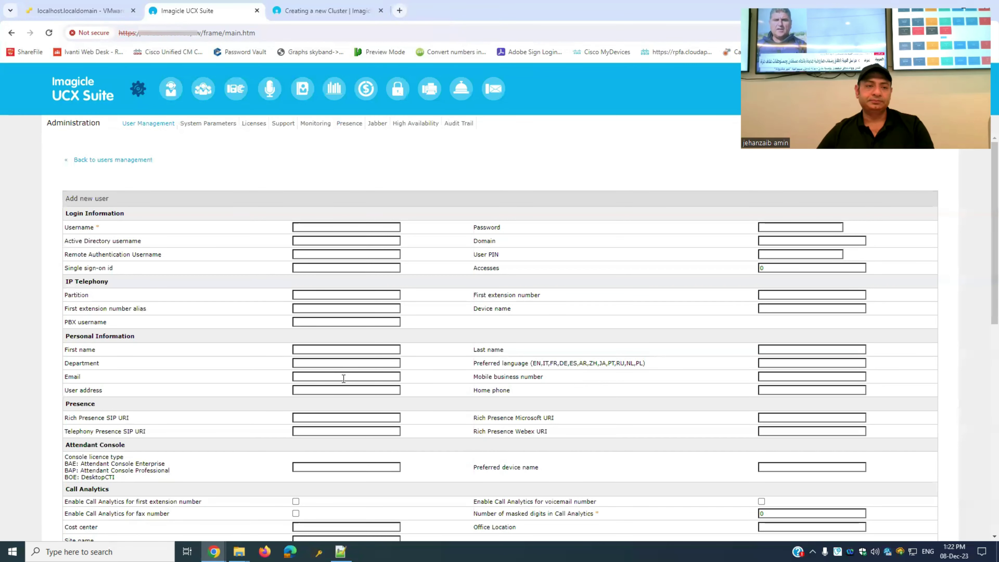
click(110, 162)
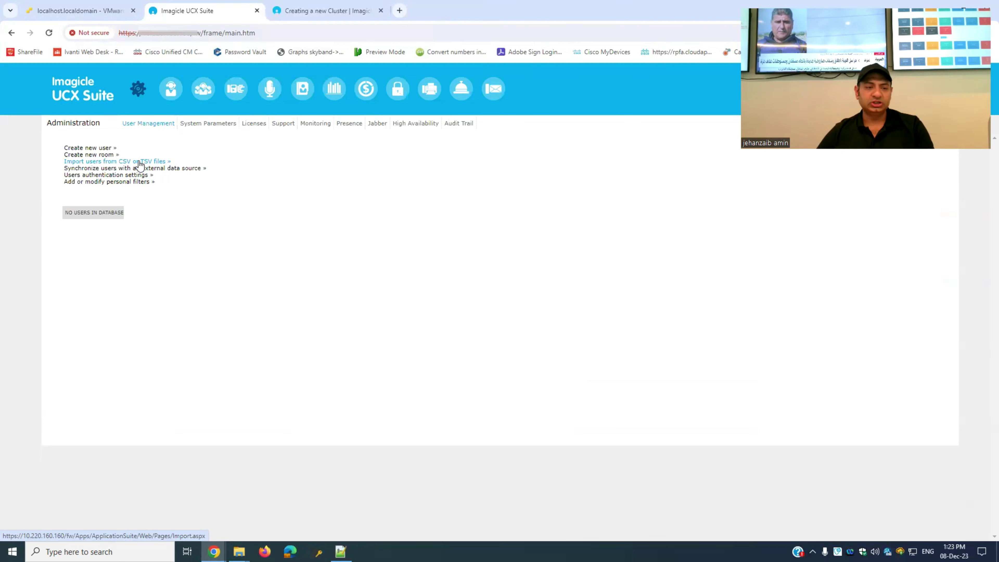
- Add a CuCM data source for user synchronisation and open its pbx configuration
click(137, 162)
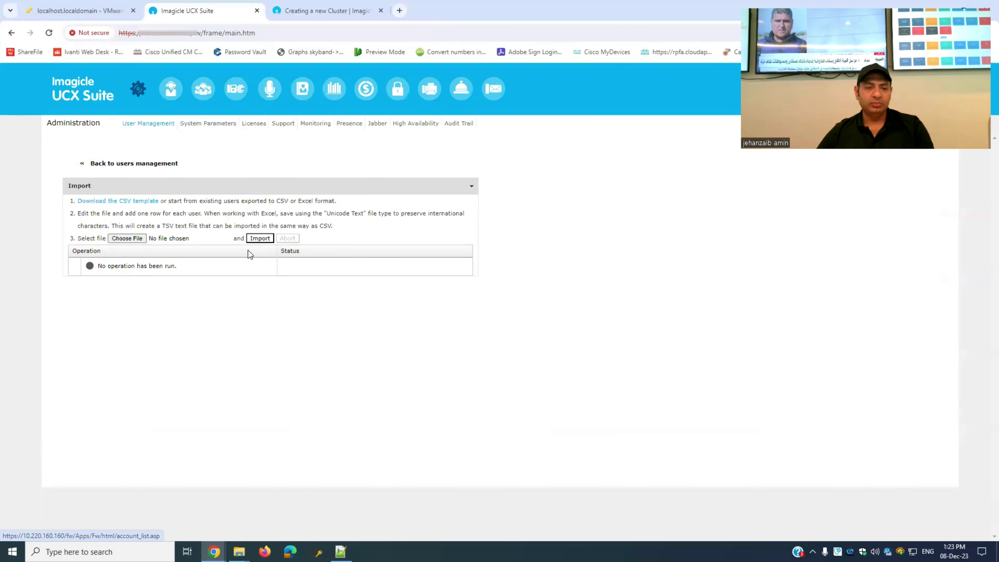
click(137, 165)
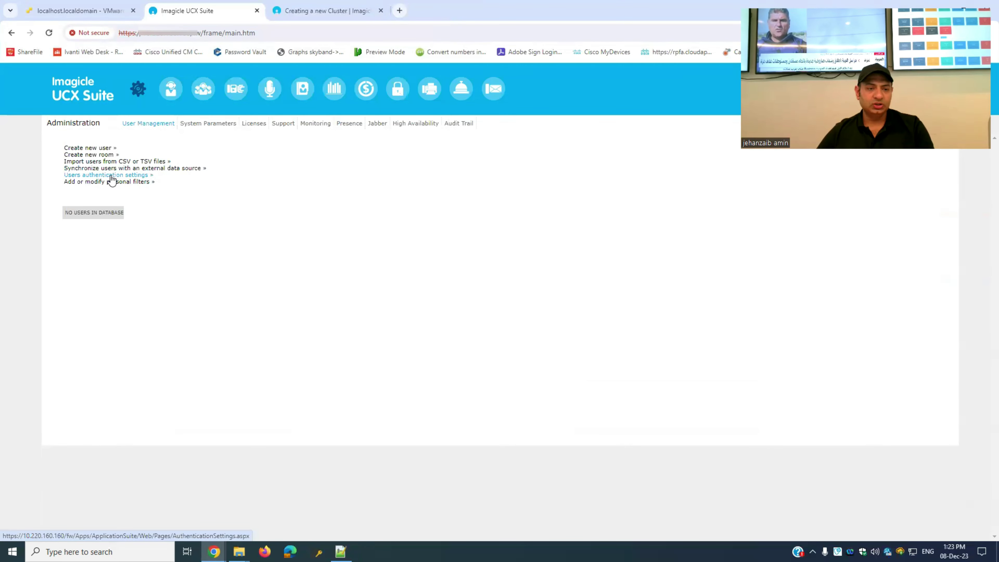
click(153, 169)
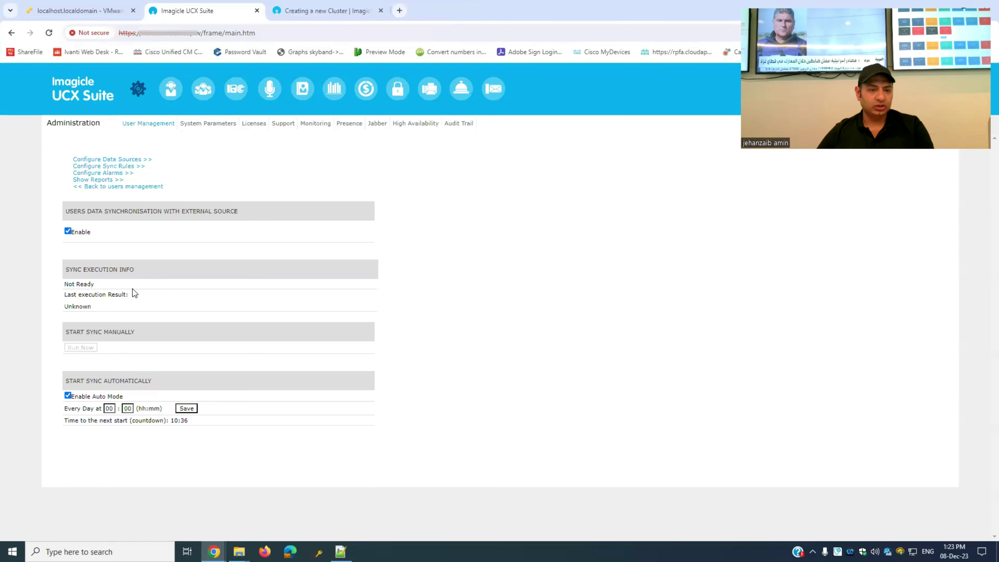
click(108, 221)
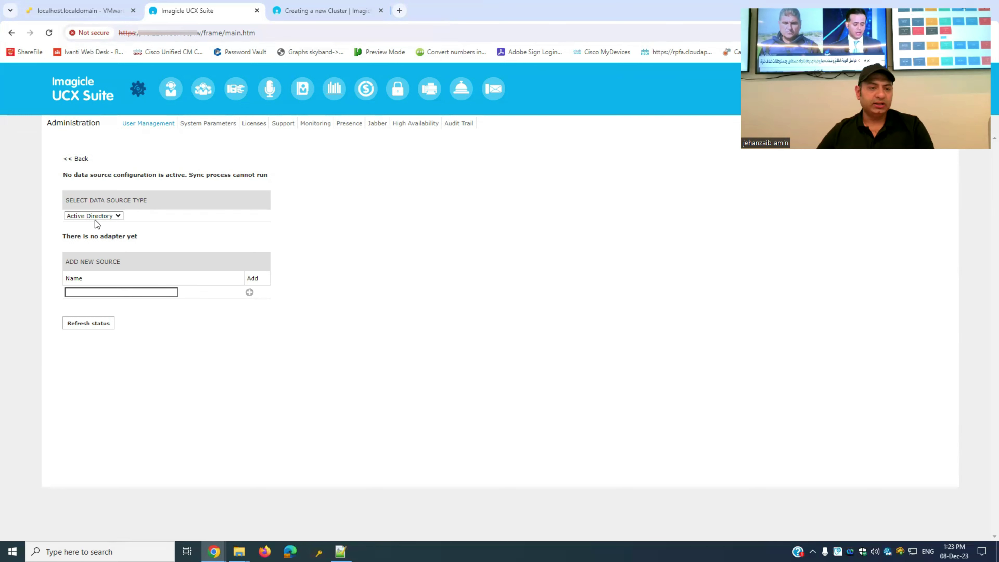
click(116, 218)
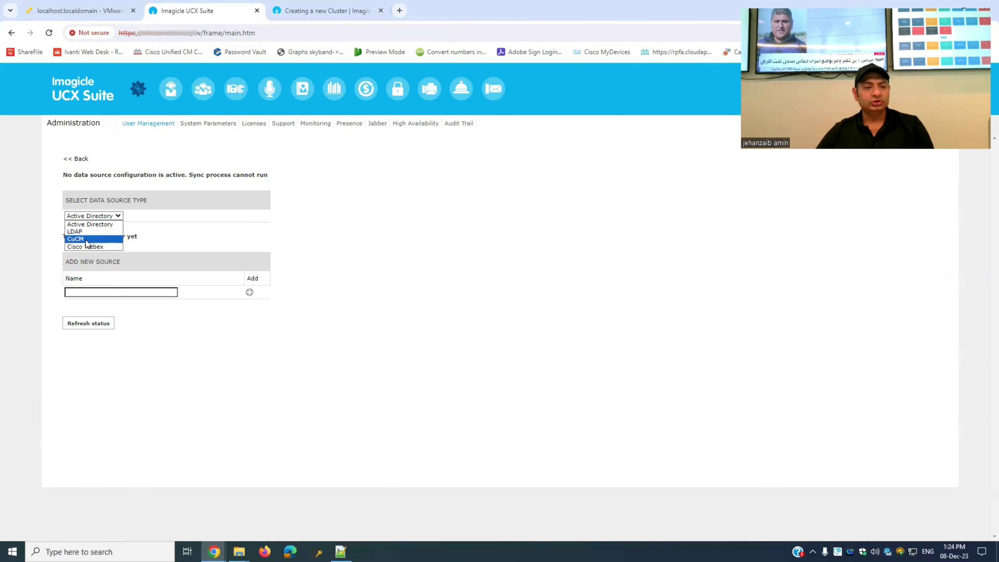
click(86, 239)
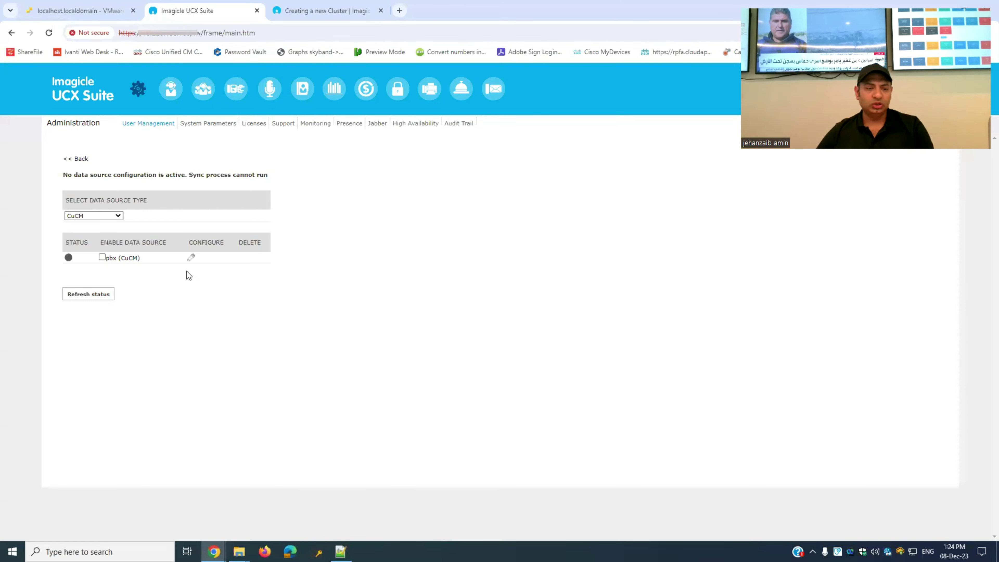
click(190, 259)
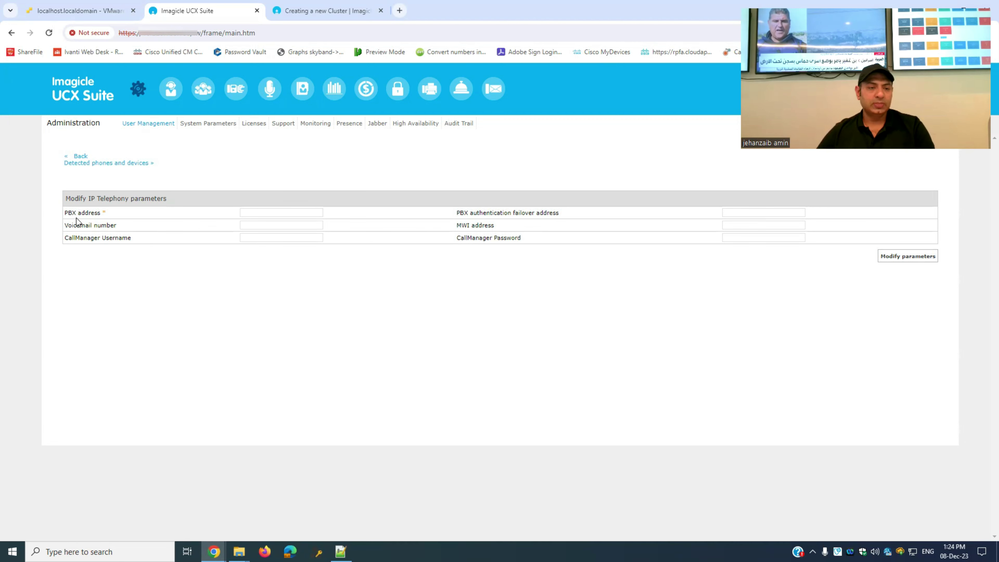
- Enter PBX address 10.220.160.101, failover address 10.220.160.100 and voicemail number 8500
click(299, 211)
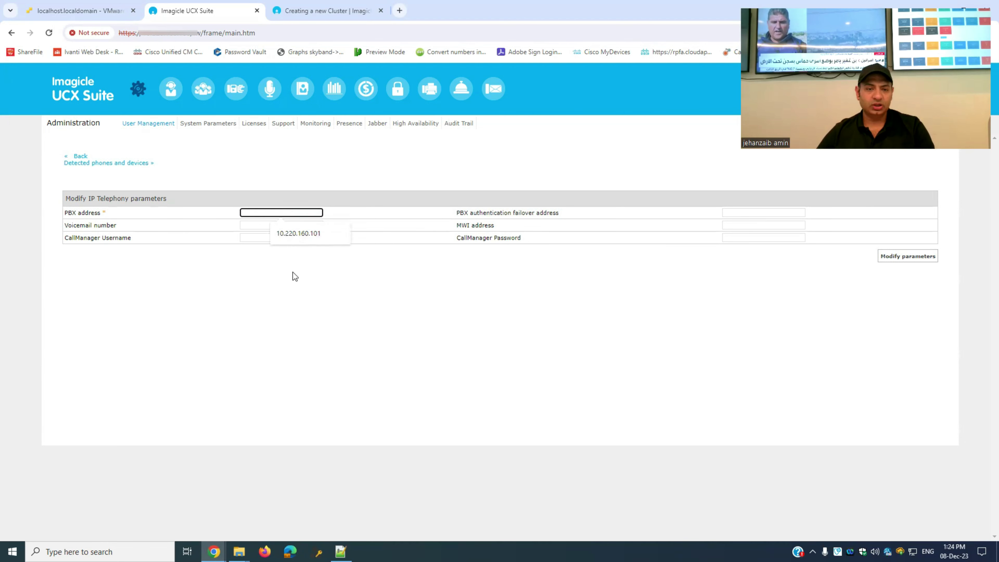
click(293, 236)
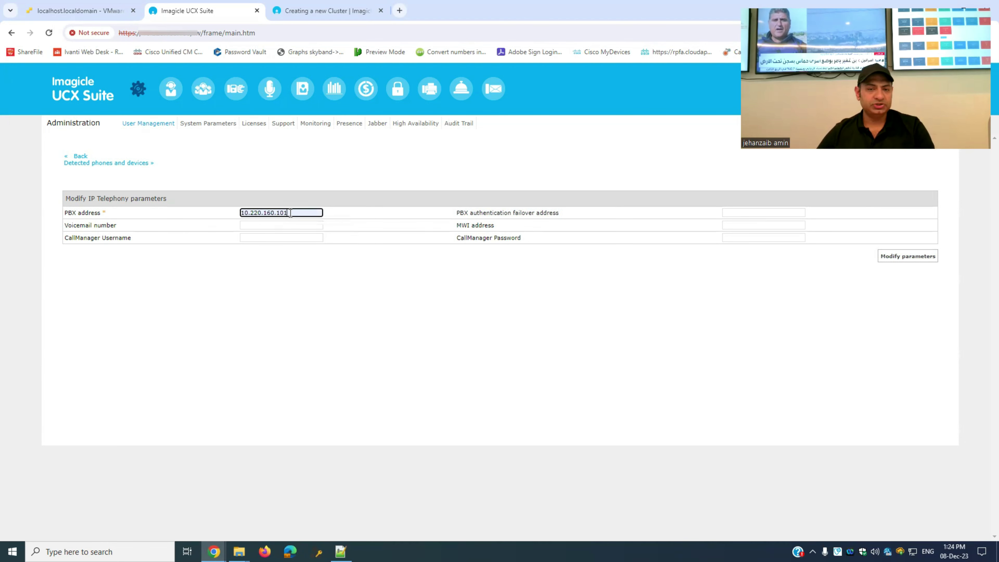
click(364, 335)
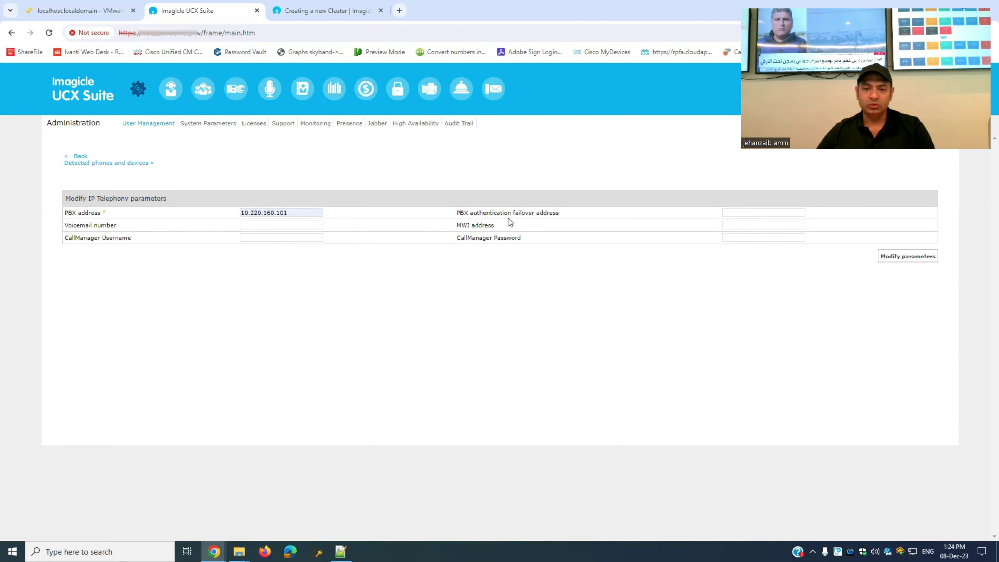
click(745, 211)
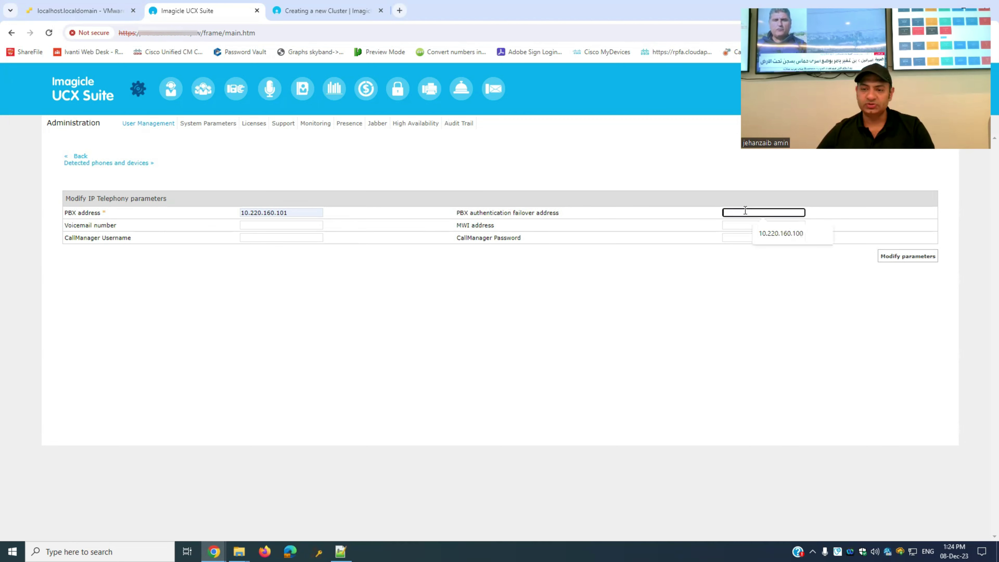
click(800, 239)
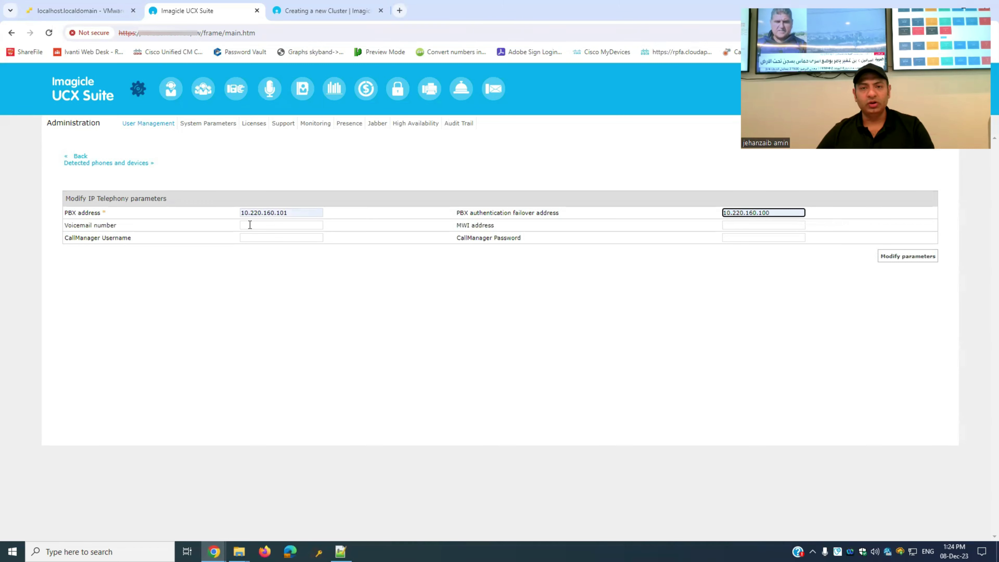
click(269, 225)
click(281, 246)
click(274, 256)
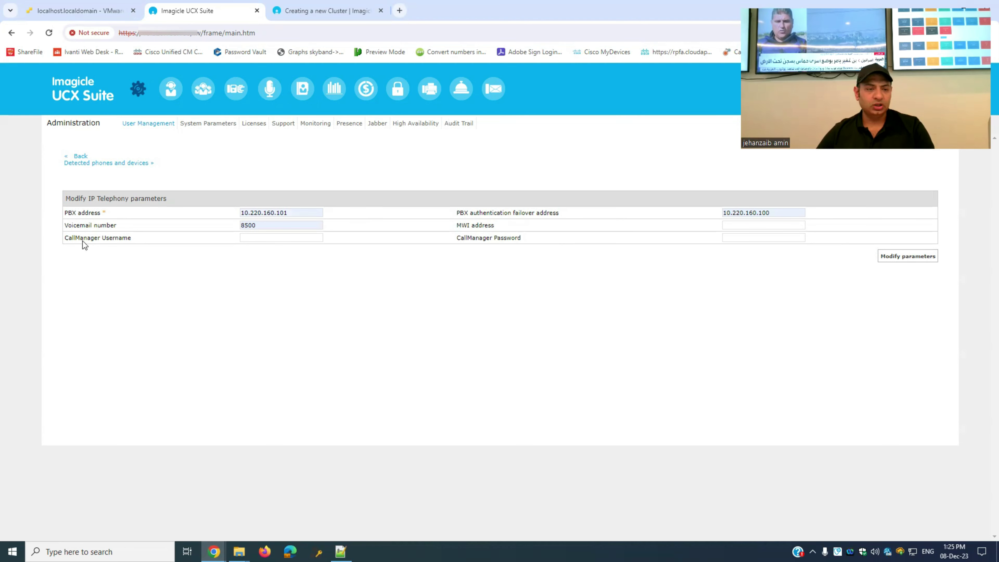
- Fill in the CallManager username and password, then save the IP Telephony parameters
click(251, 237)
click(289, 262)
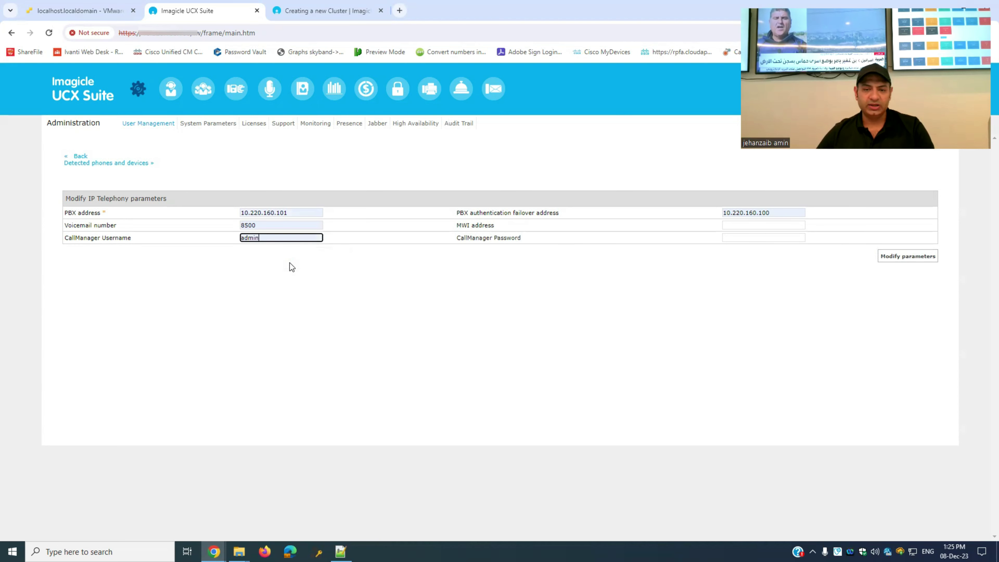
click(727, 239)
click(714, 264)
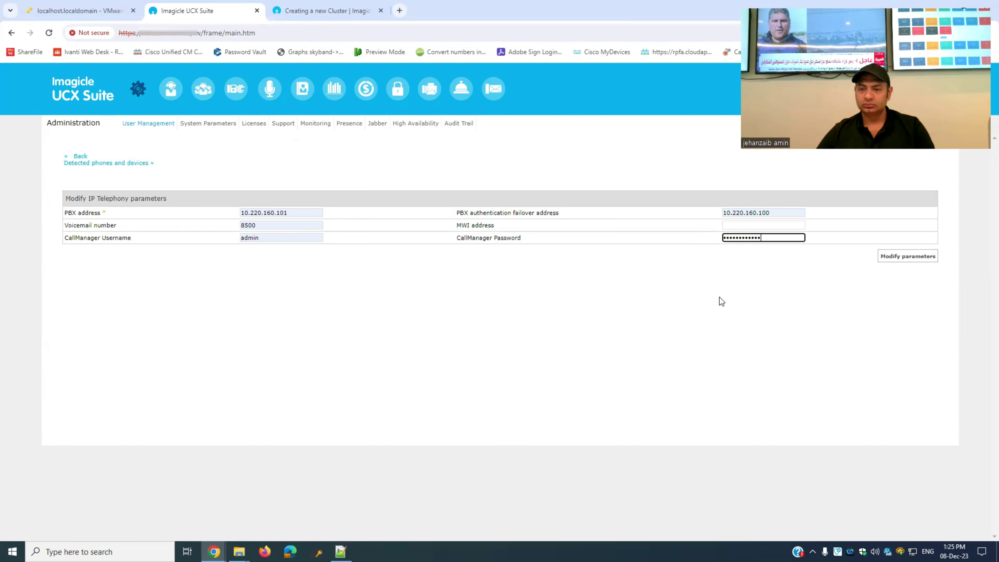
click(915, 256)
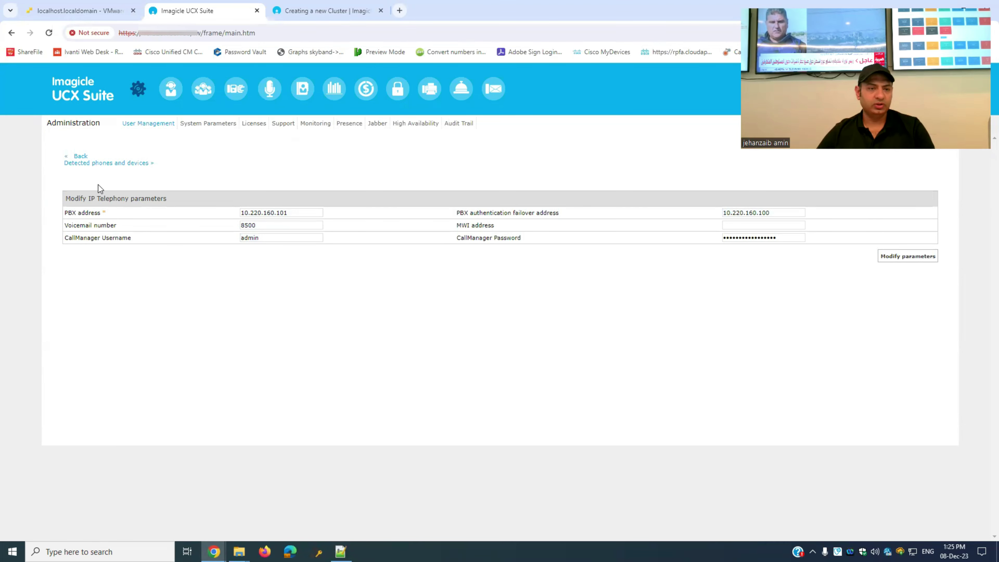
click(81, 156)
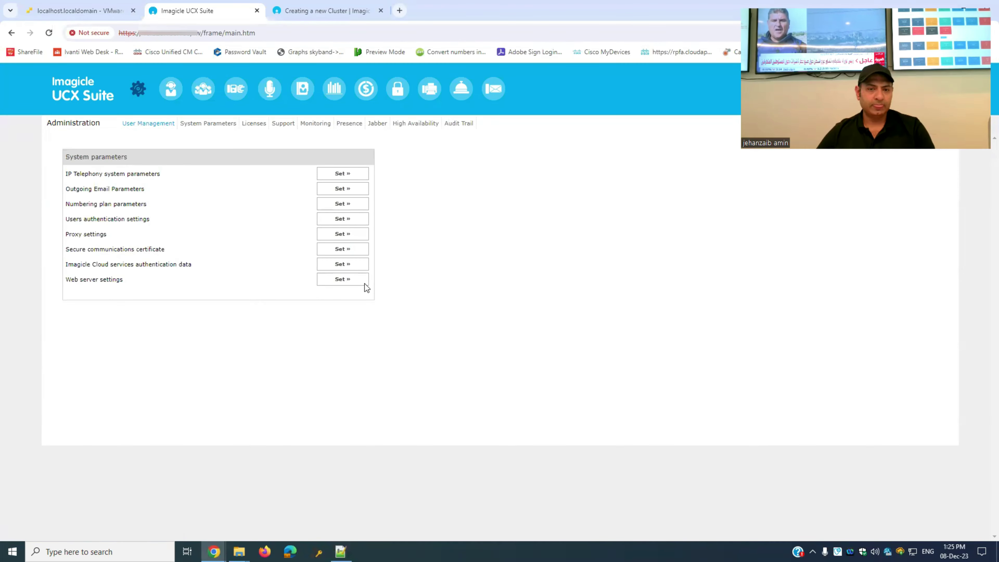
- Set users authentication type to 'Cisco CallManager > UCX Suite' and save it
click(140, 94)
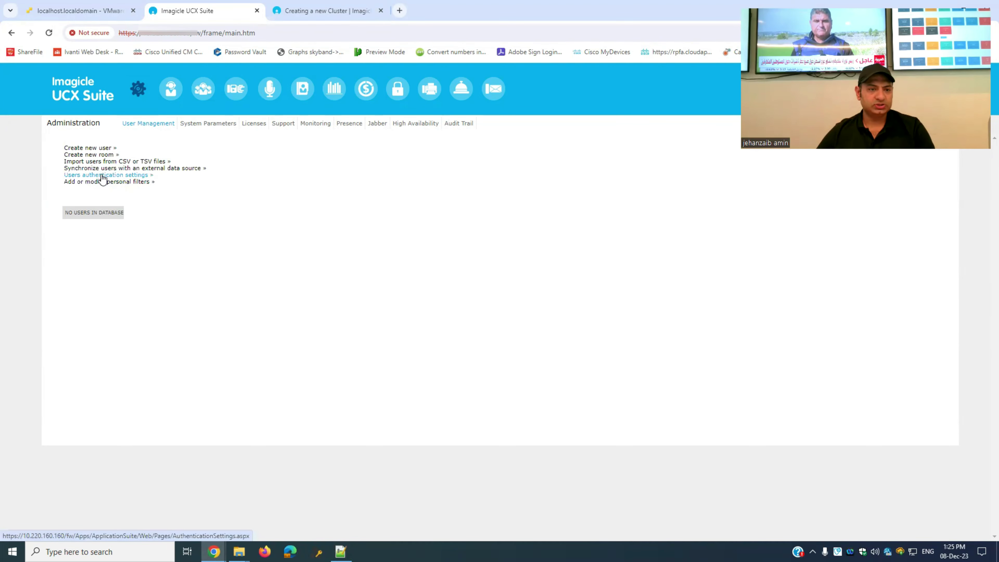
click(102, 175)
click(341, 220)
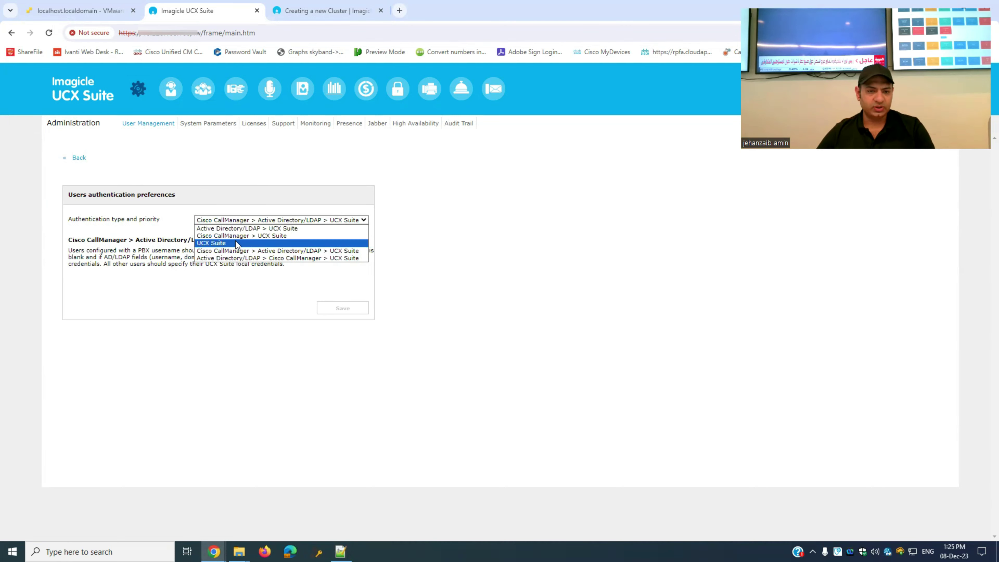
click(259, 235)
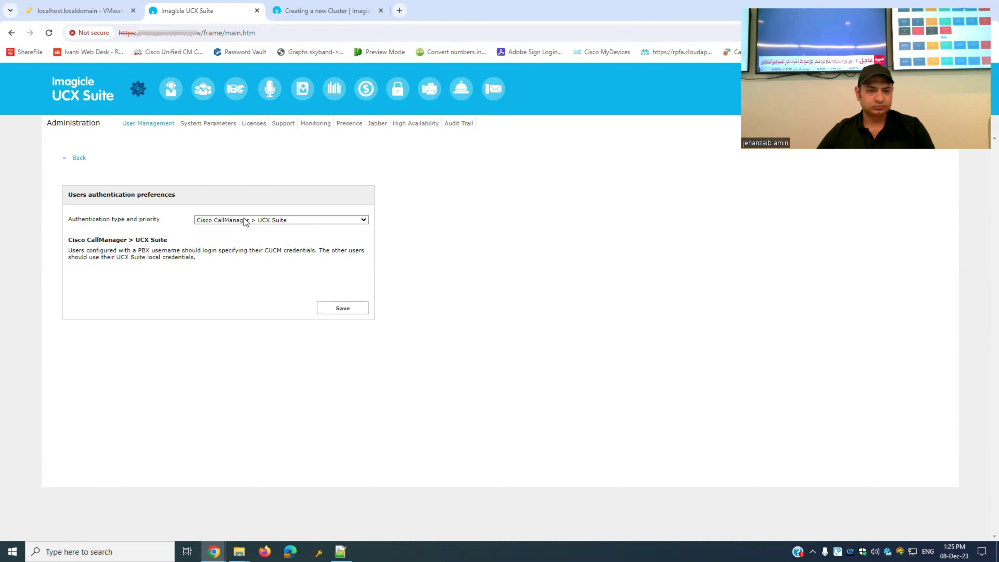
click(288, 220)
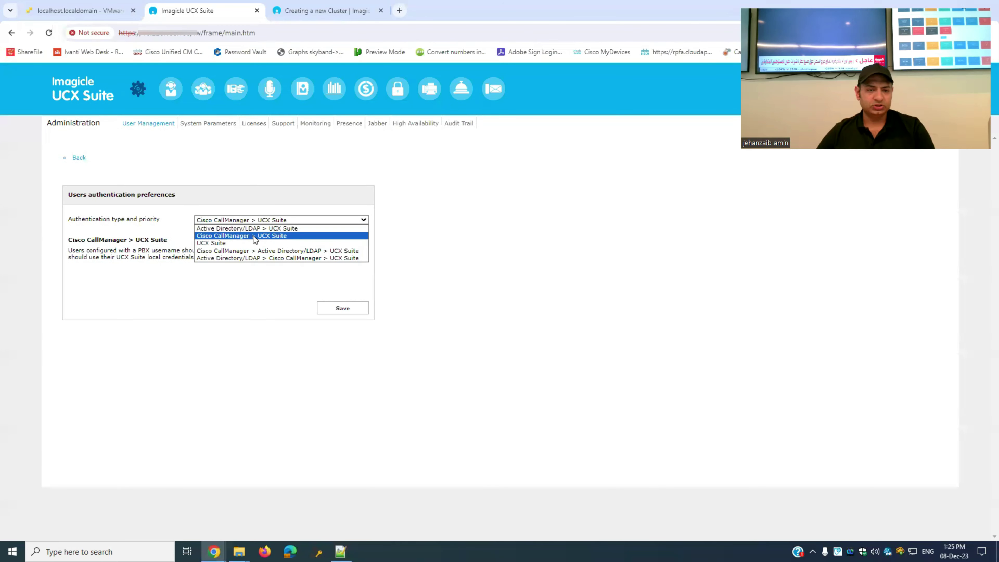
click(242, 289)
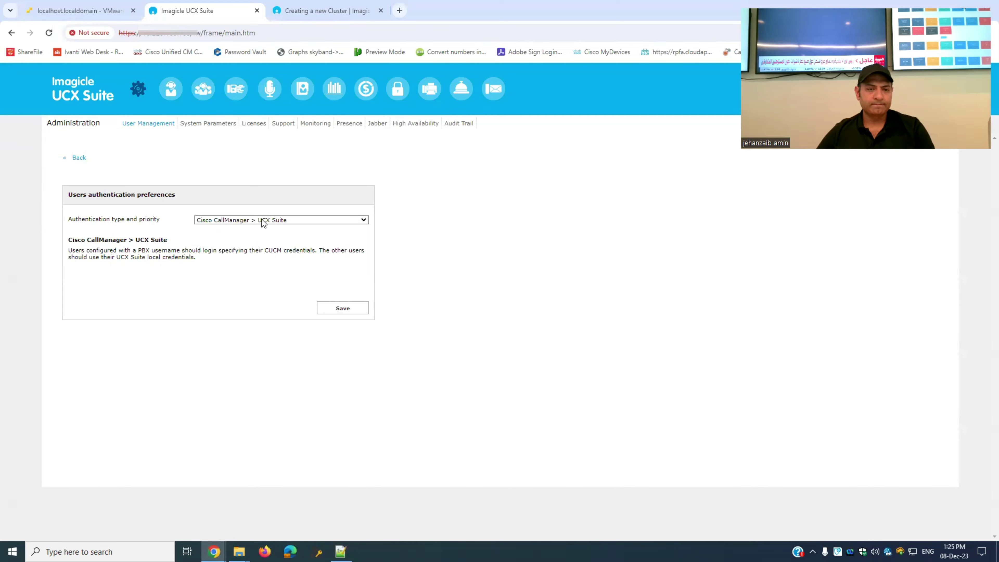
click(342, 311)
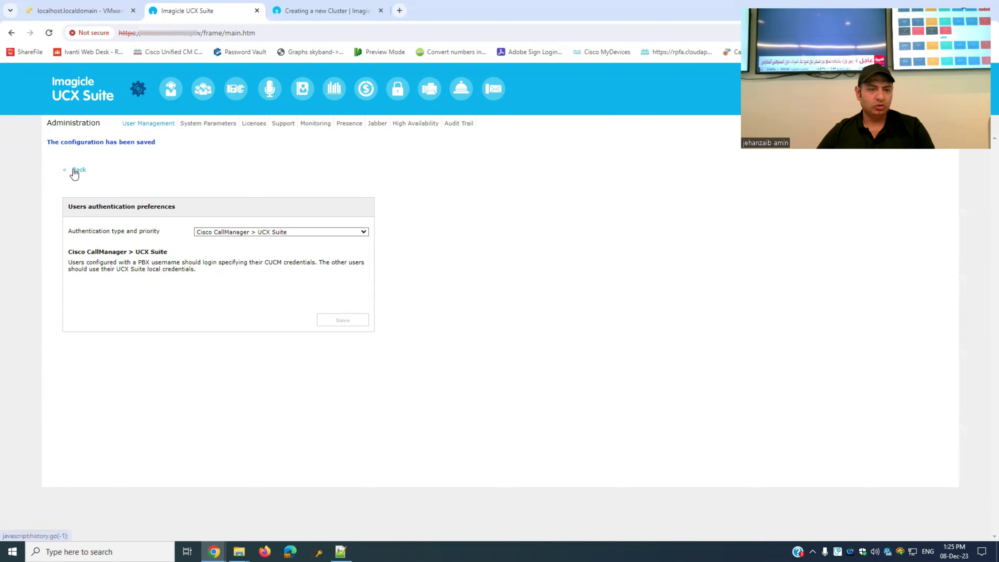
click(74, 169)
- Tick the pbx (CuCM) data source and refresh its status until it is healthy
click(122, 170)
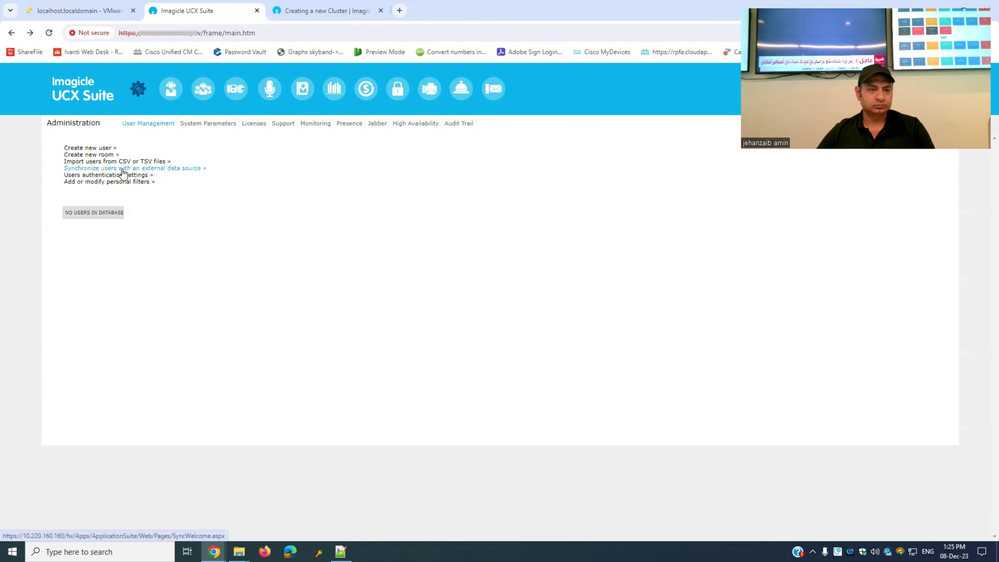
click(120, 192)
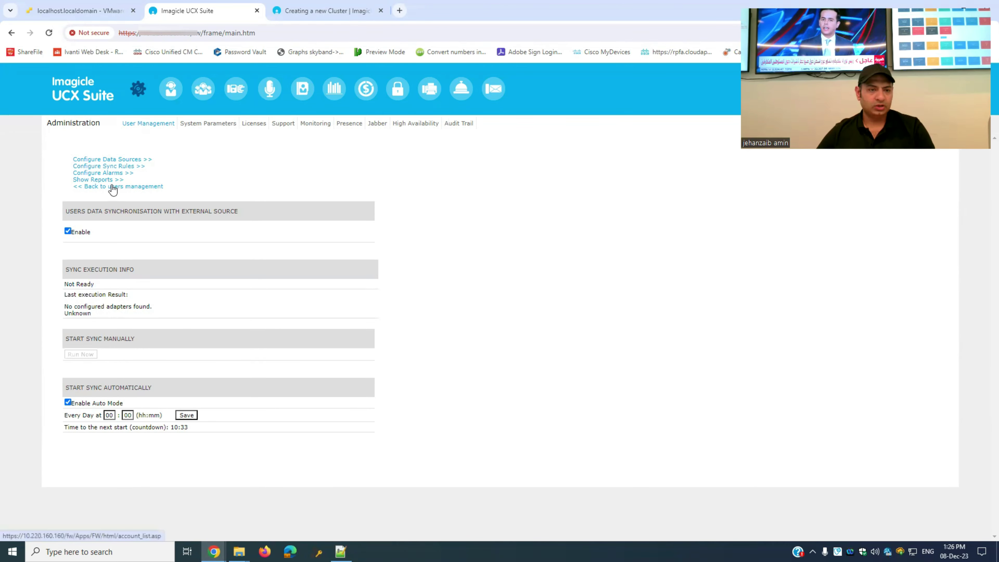
click(110, 167)
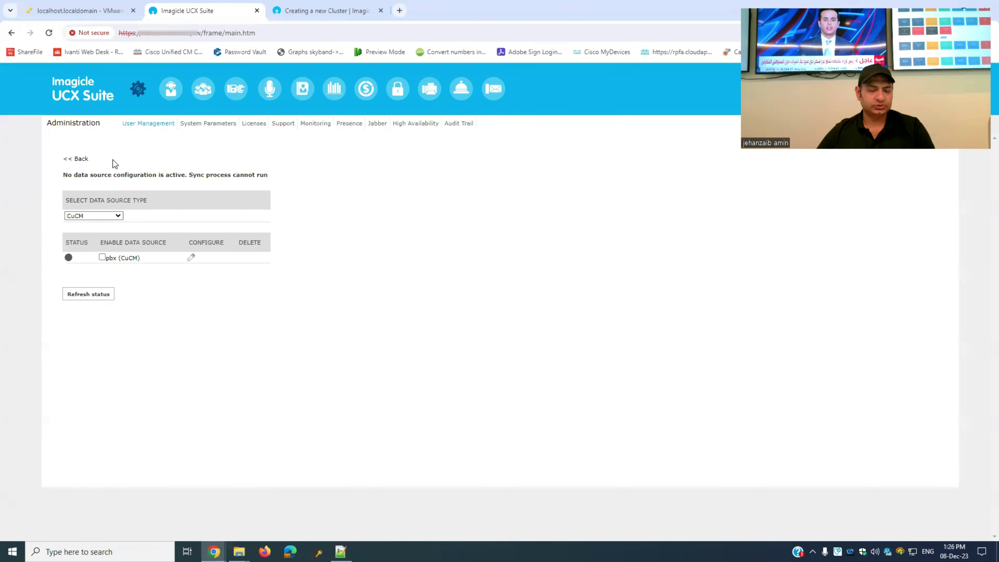
click(102, 257)
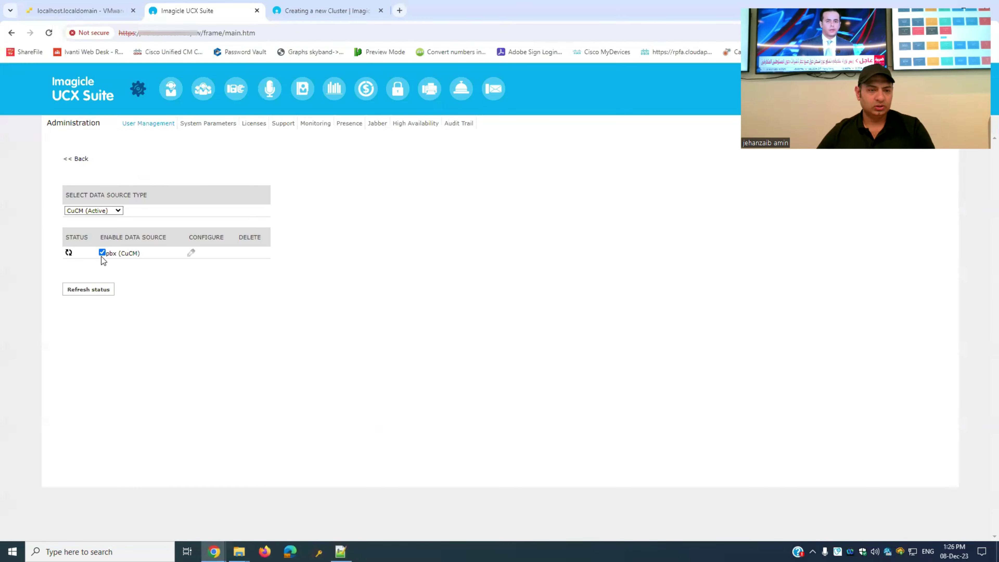
click(84, 293)
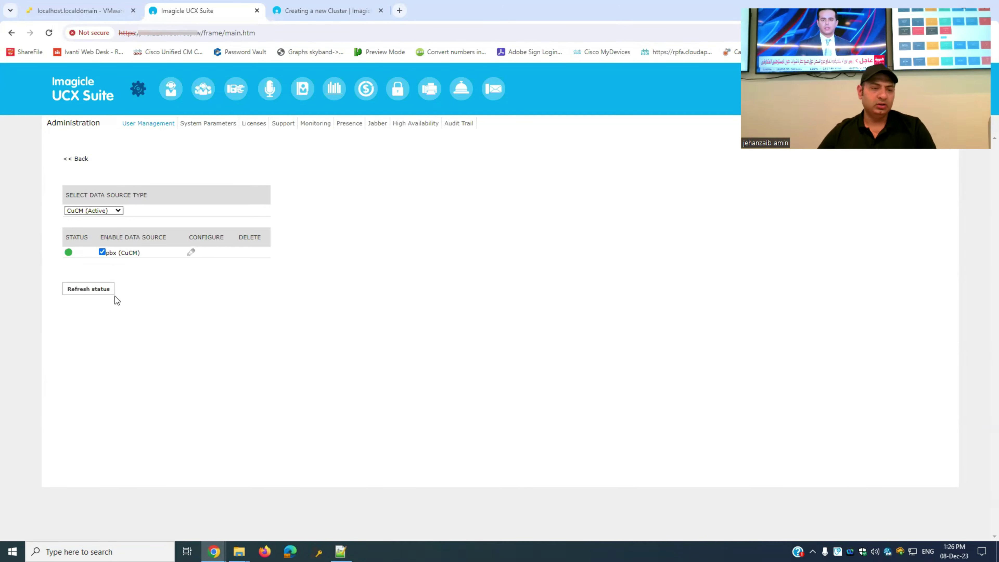
click(83, 292)
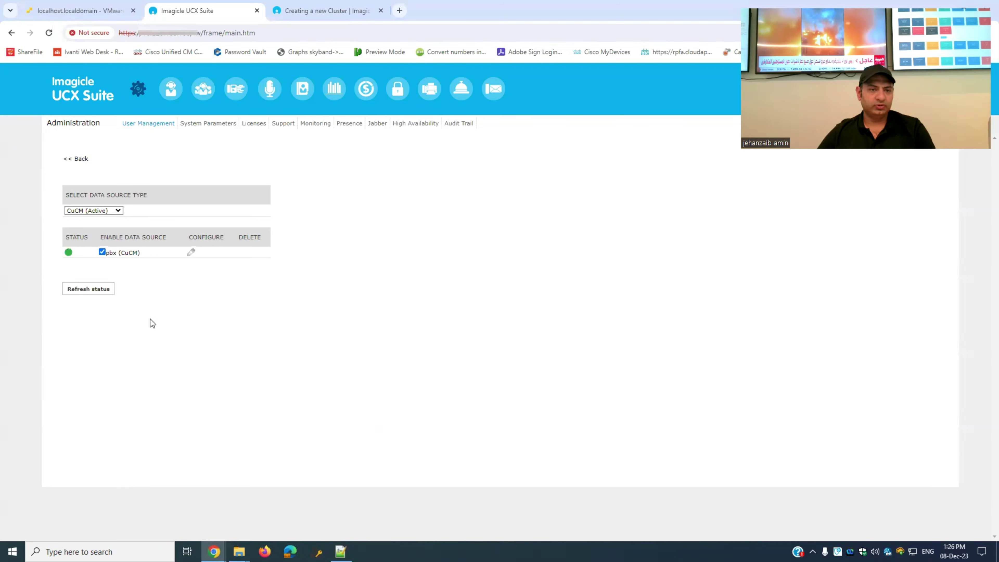
click(80, 158)
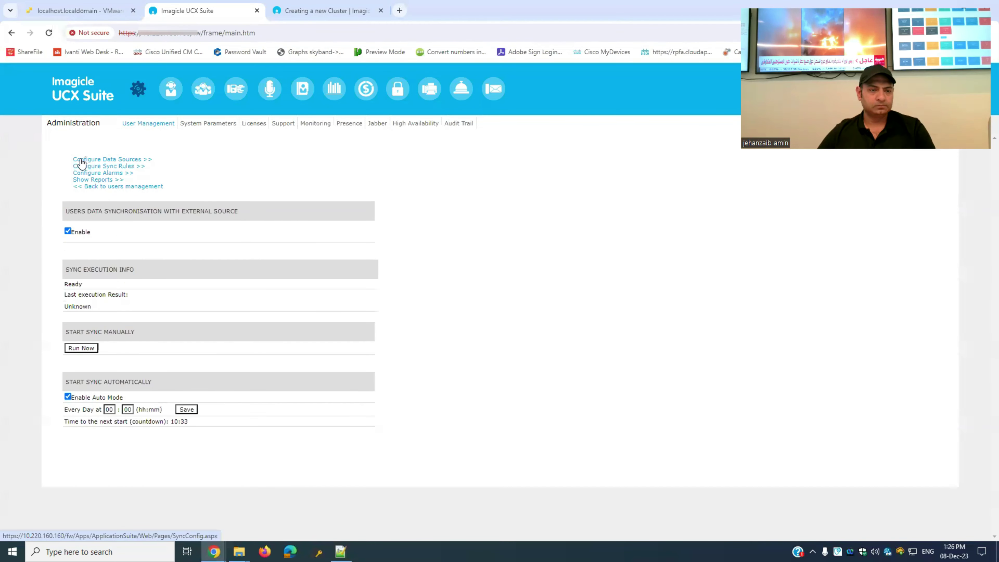
- Run a manual user synchronisation from CallManager and wait for it to complete
click(104, 188)
click(158, 171)
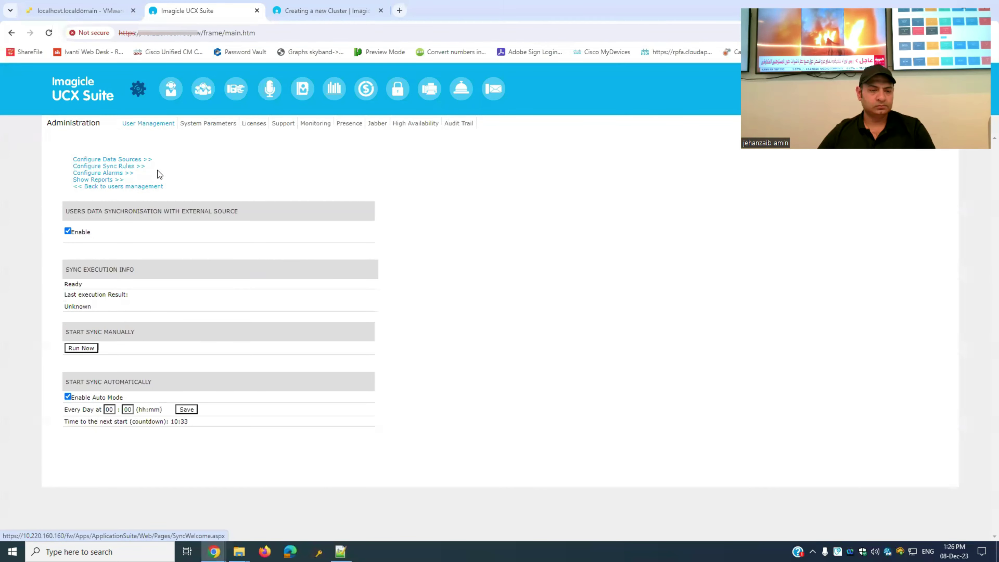
click(77, 348)
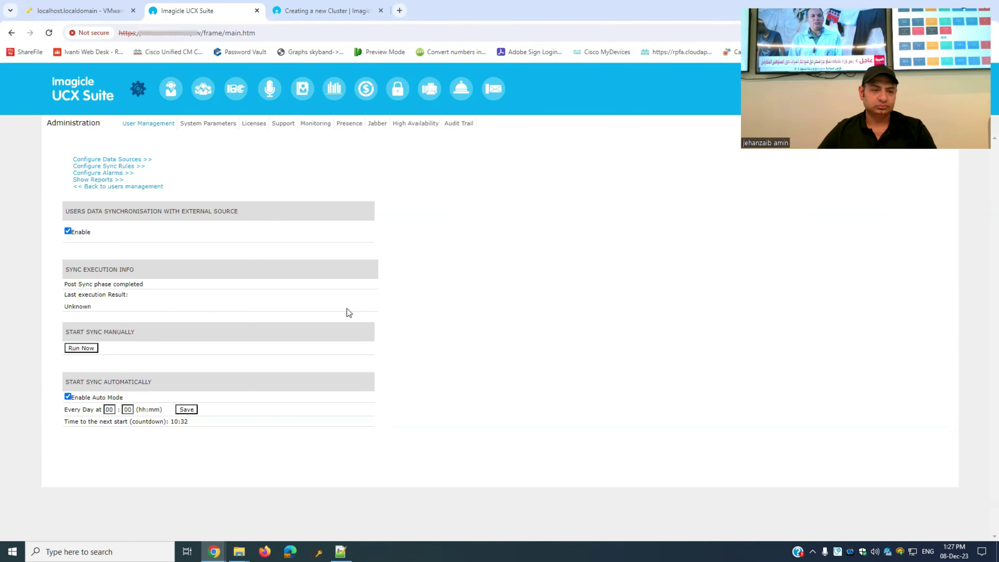
click(83, 348)
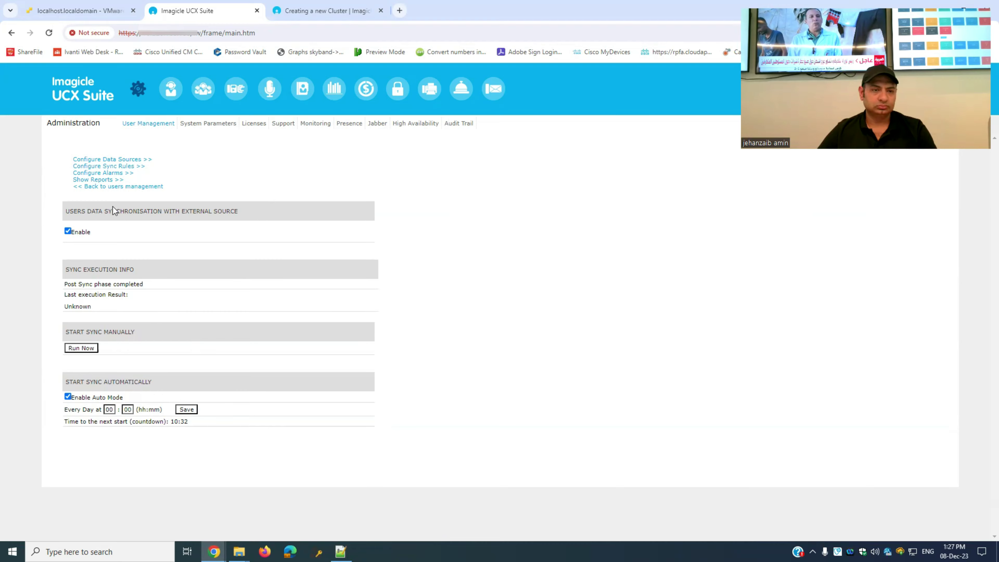
- Browse the User Management list of 1175 imported CuCM users
click(141, 124)
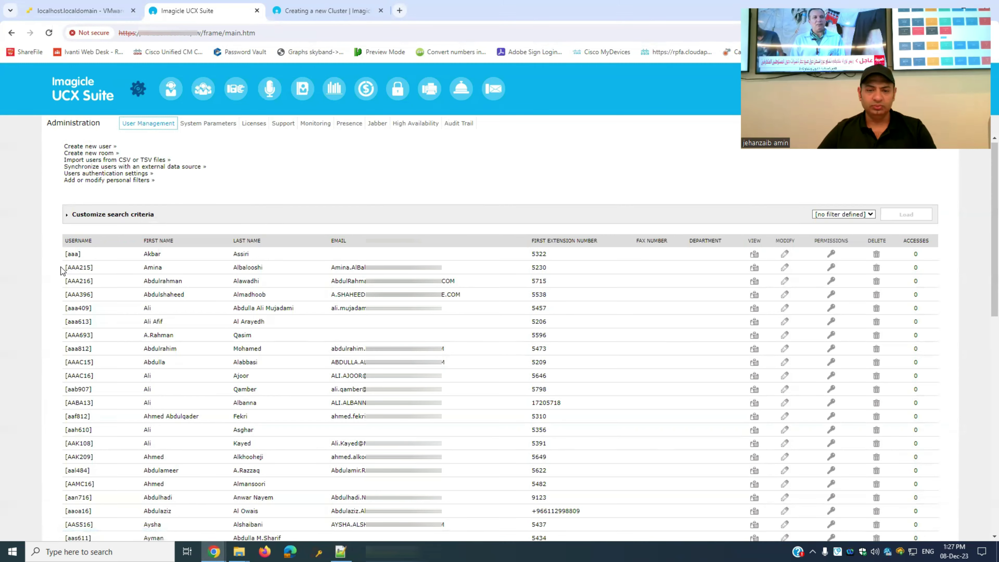
scroll(60, 267, down, 10)
scroll(61, 267, up, 6)
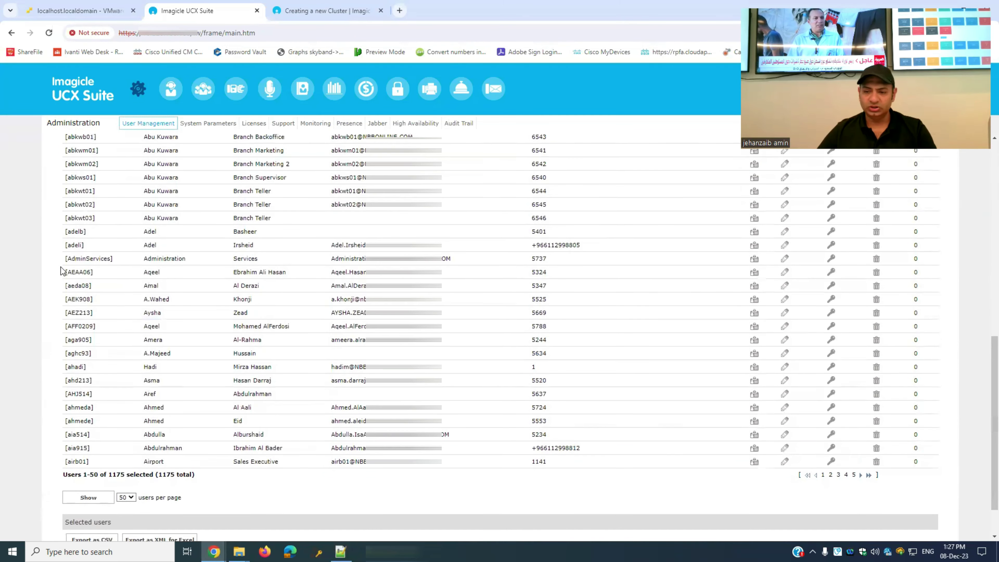
scroll(61, 270, up, 4)
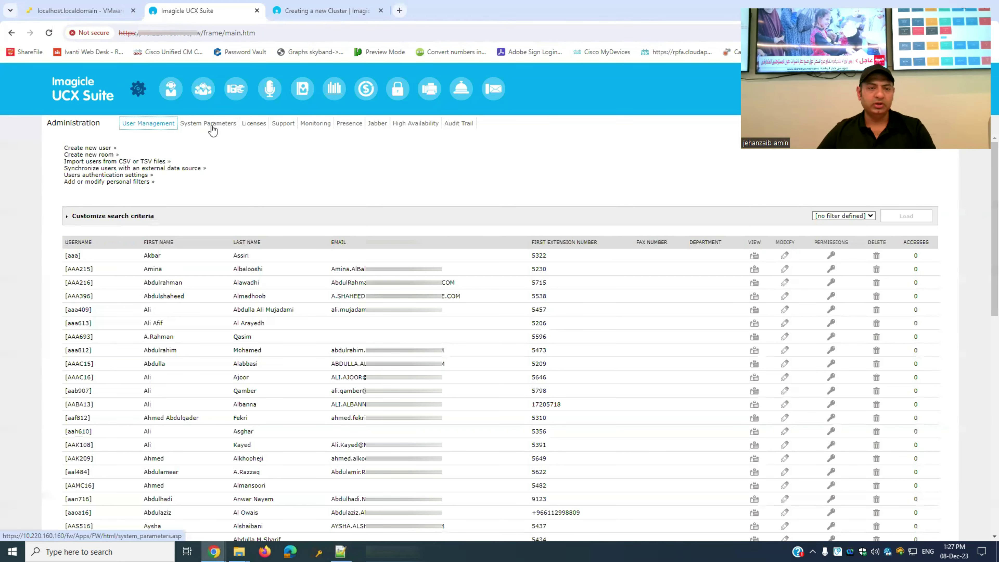
- Check the IP Telephony parameters, then open Outgoing Email Parameters in System Parameters
click(222, 125)
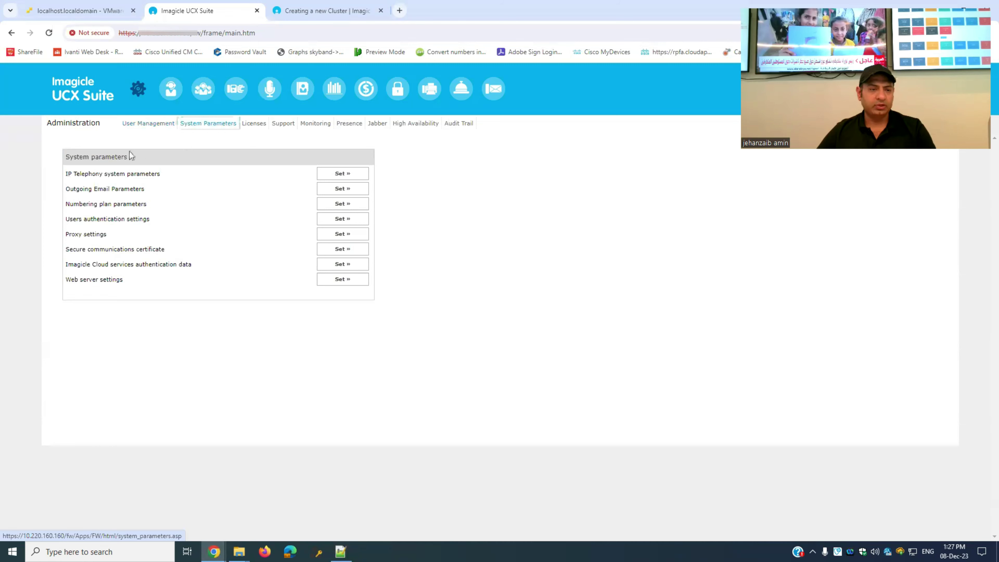
click(347, 173)
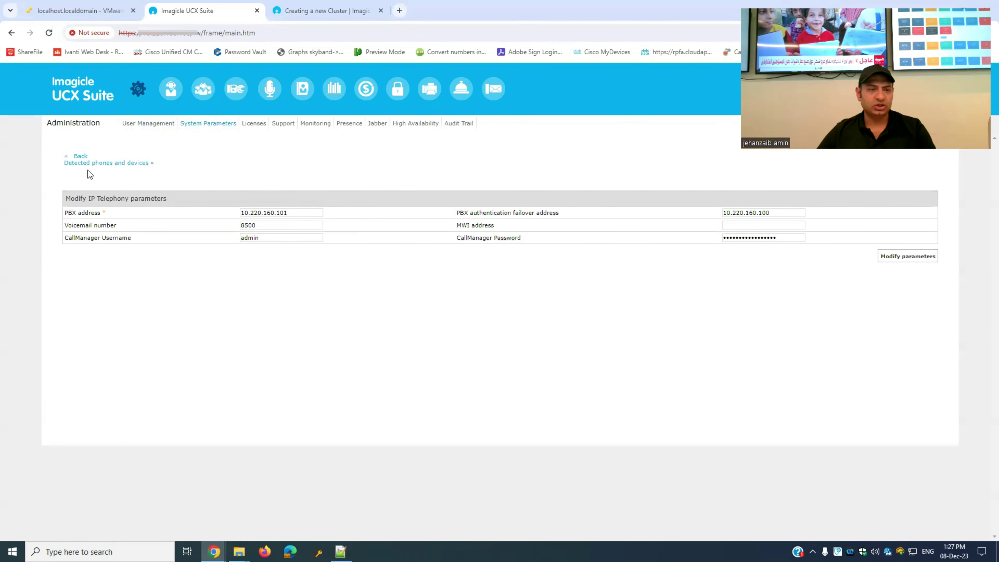
click(81, 156)
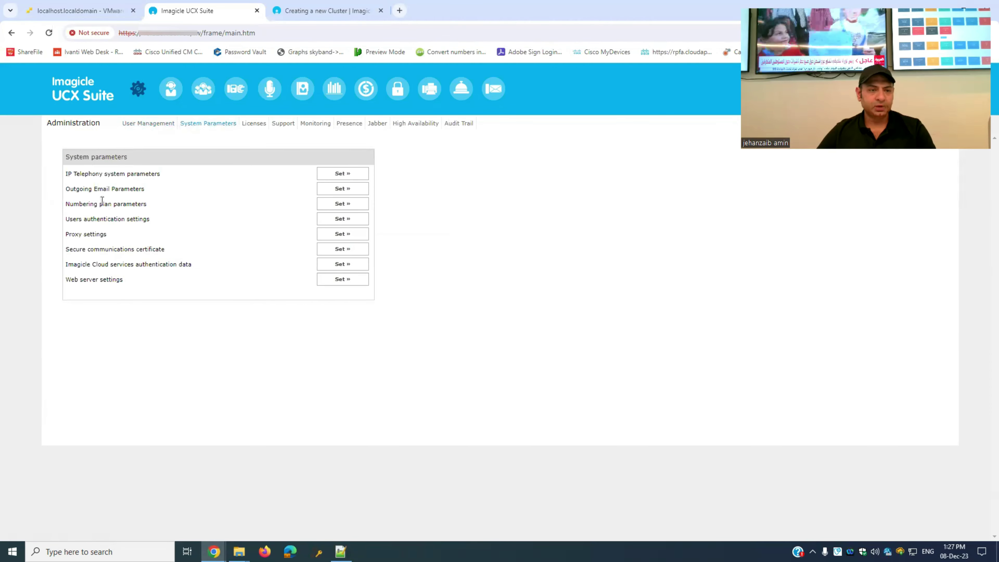
click(331, 191)
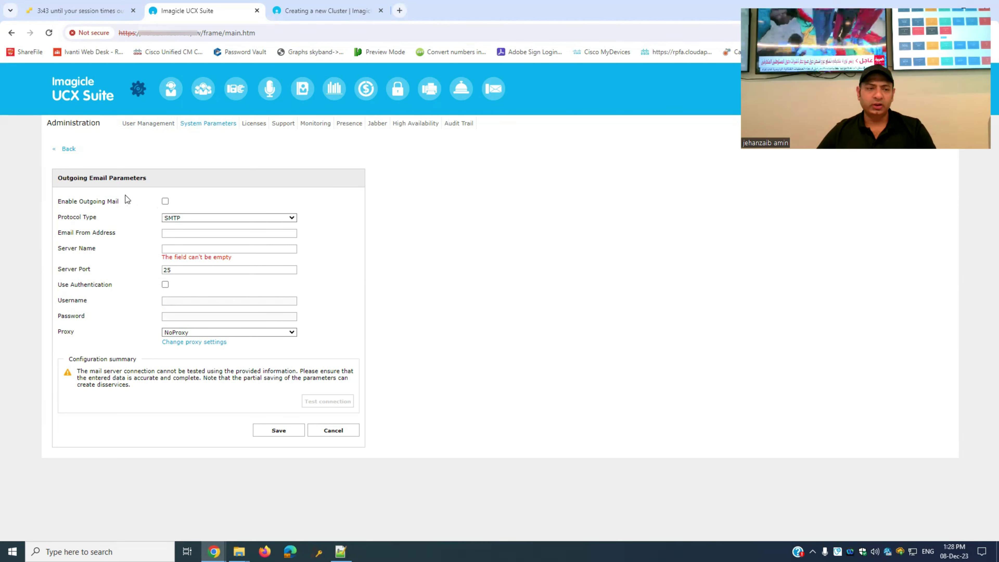
- Tick Enable Outgoing Mail, pass the SMTP connection test, and save the email settings
click(166, 202)
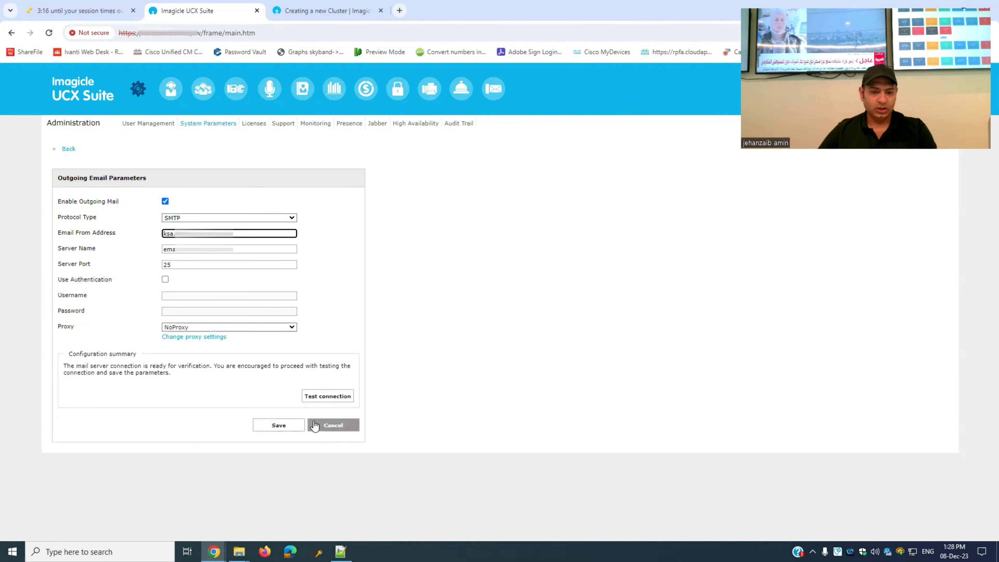
click(318, 398)
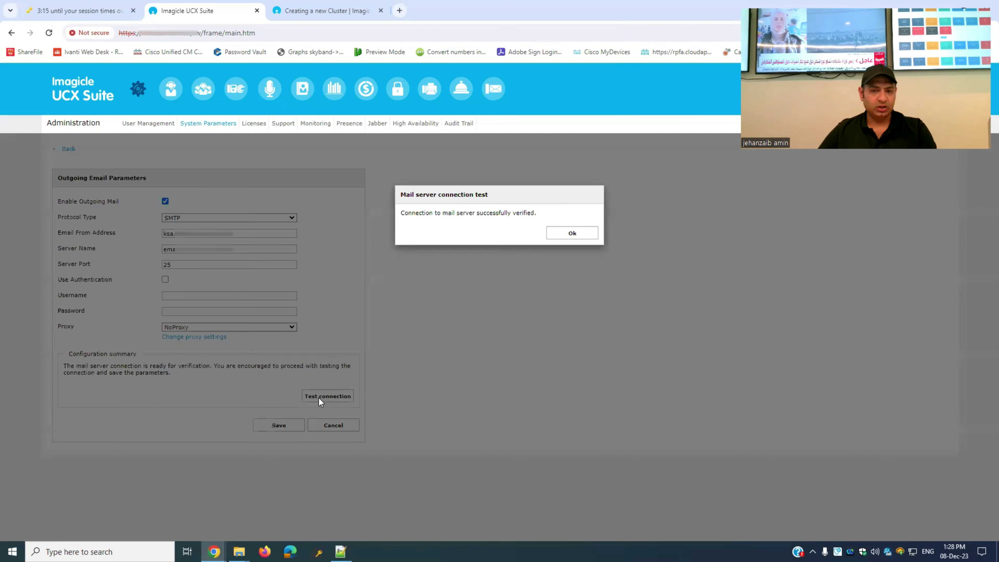
drag(404, 213, 551, 219)
click(571, 234)
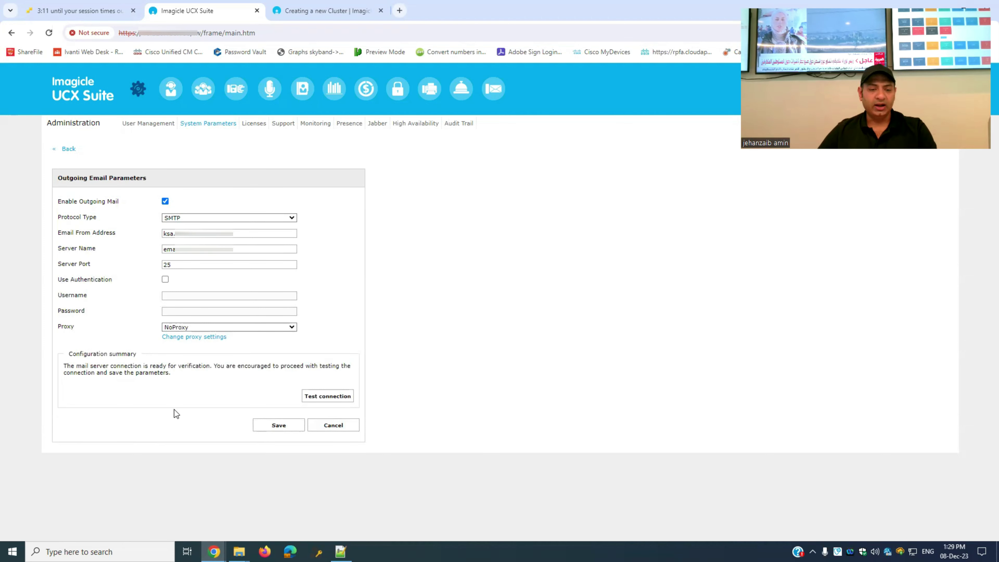
click(281, 425)
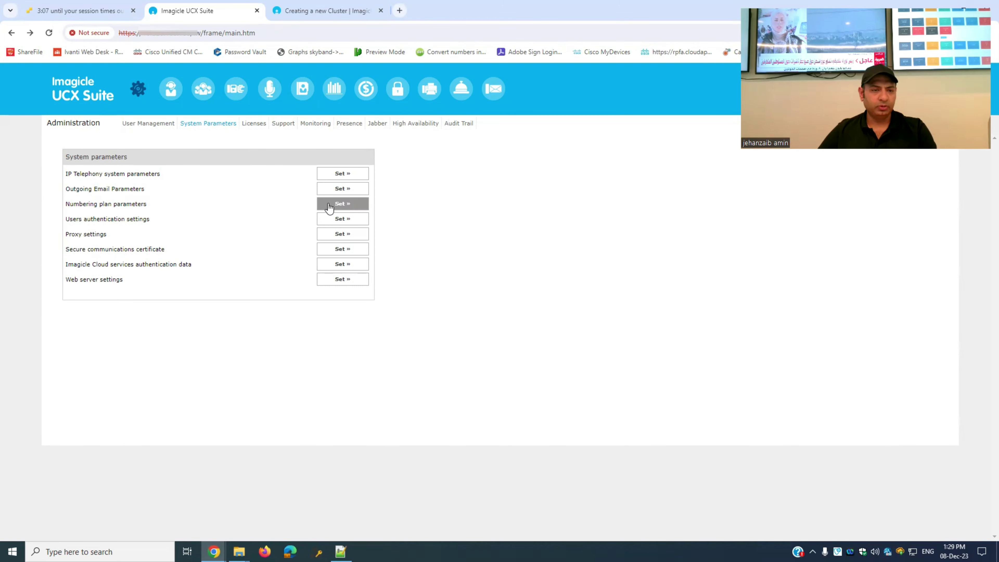
click(329, 207)
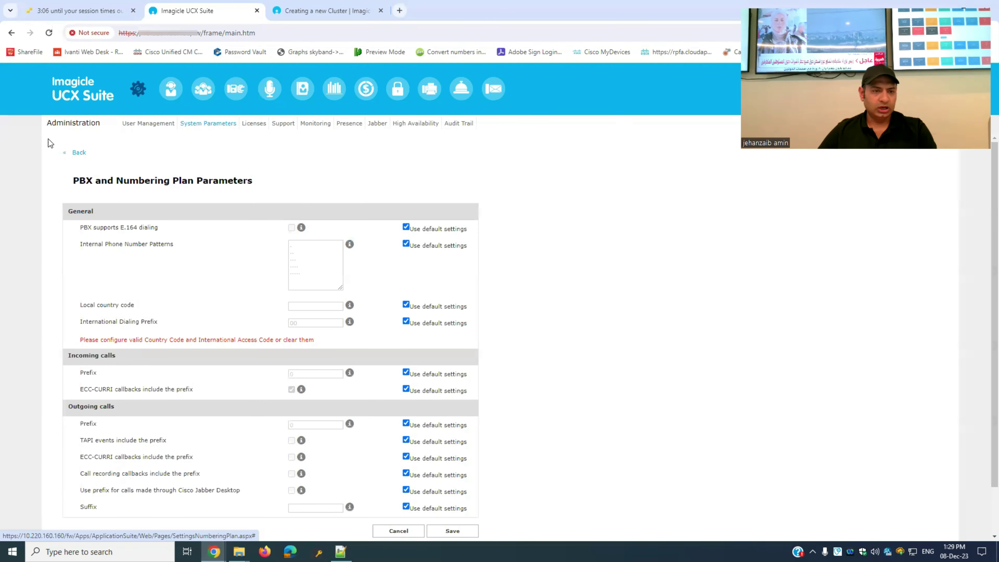
click(79, 153)
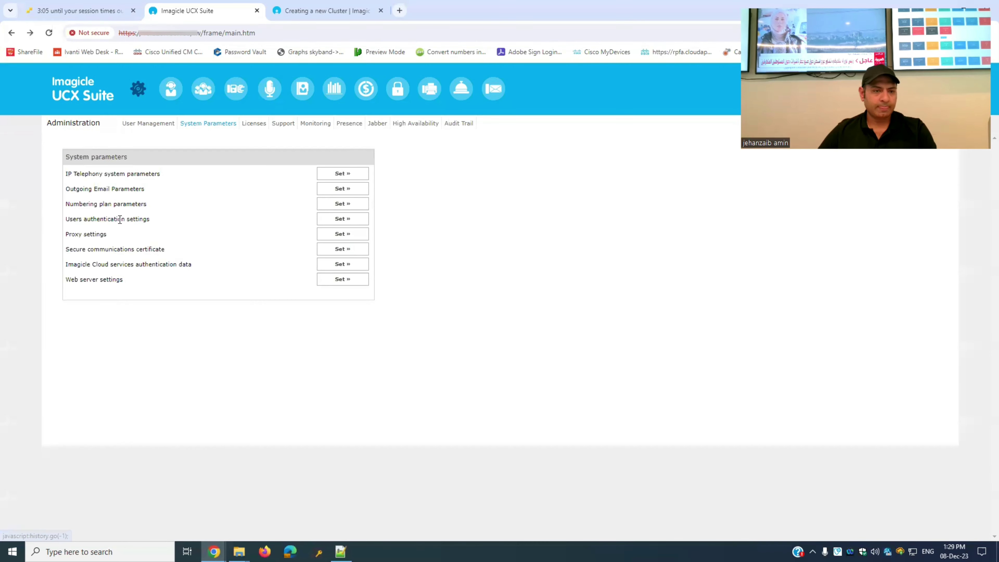
click(330, 218)
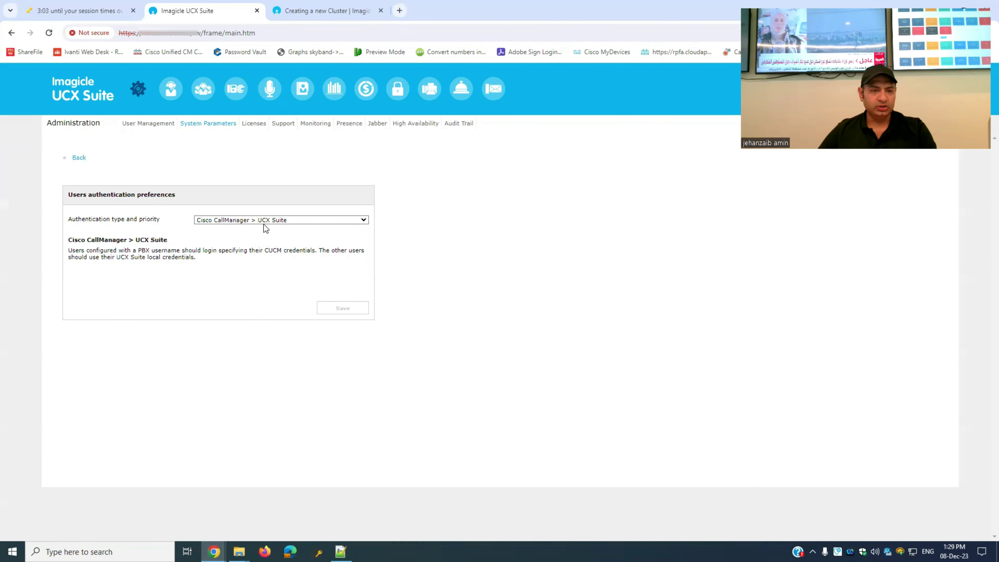
click(80, 158)
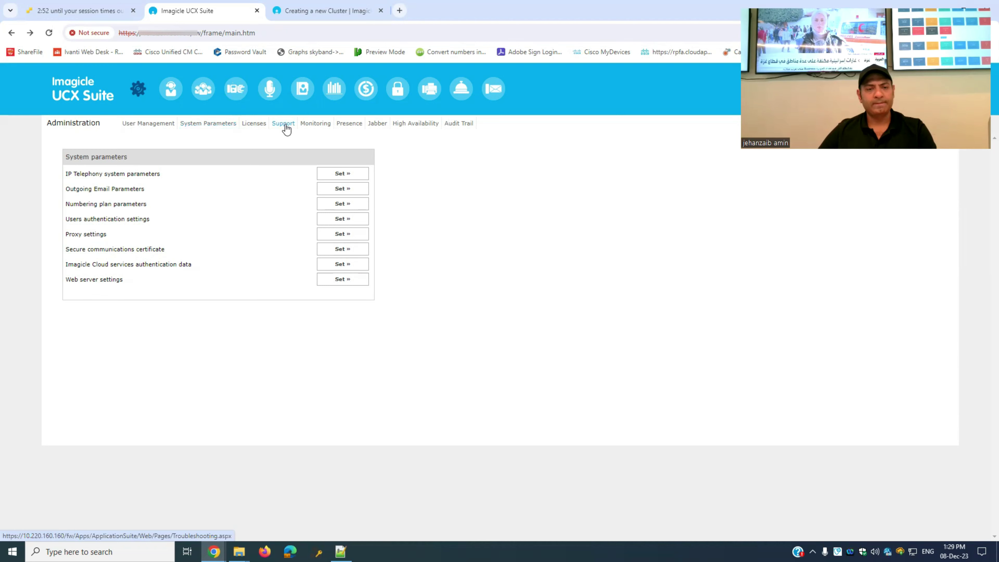
- Show the Support page's Main Info: version 2023.6.1.h2, a 2-node cluster and trial licences
click(286, 128)
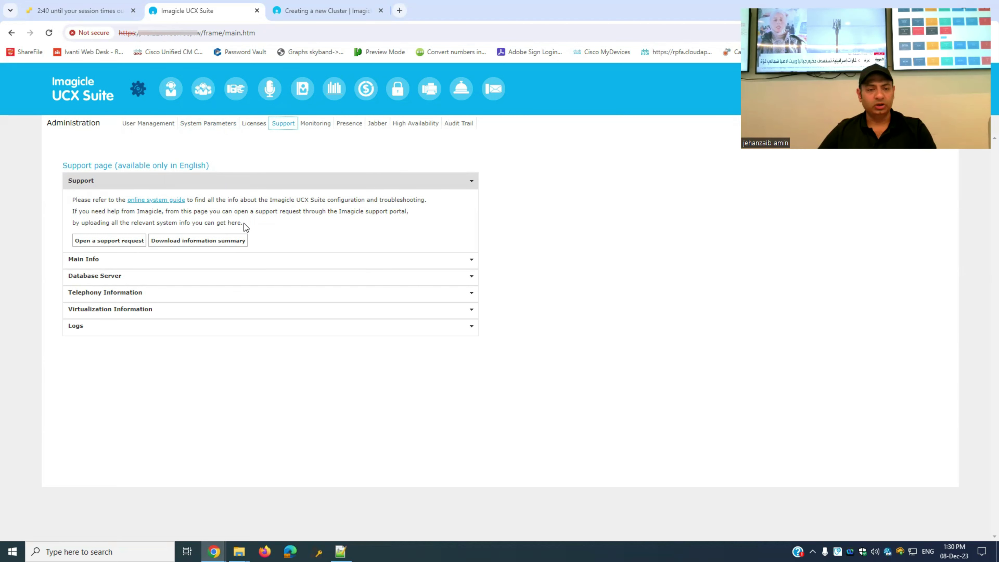
click(237, 246)
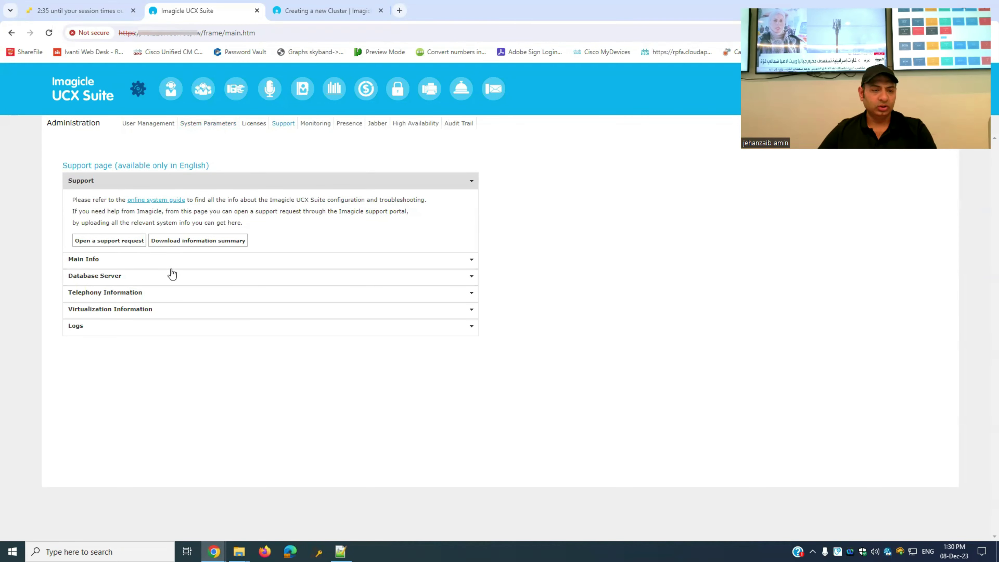
click(242, 268)
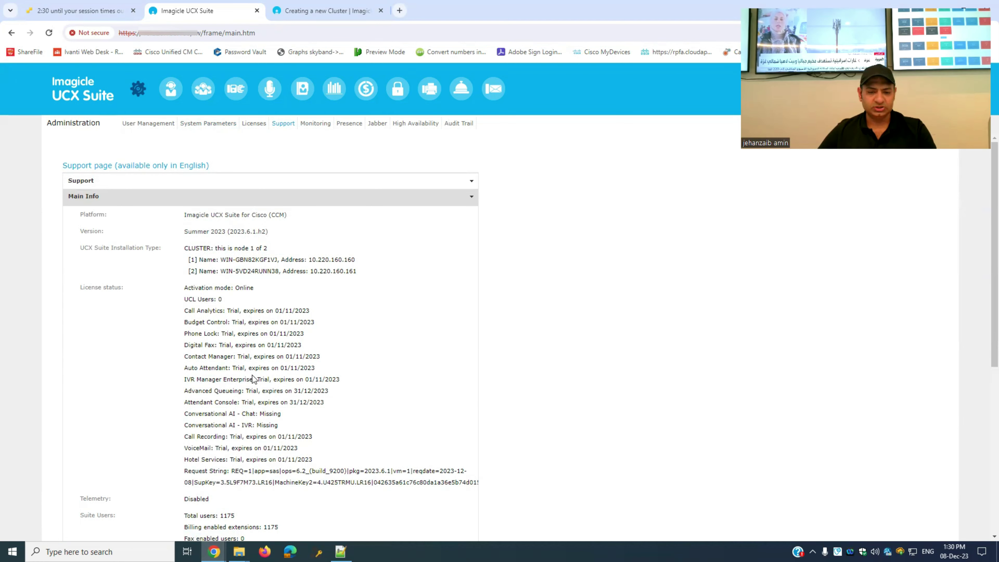
- Scroll through Main Info and expand the Database Server details
scroll(253, 376, down, 3)
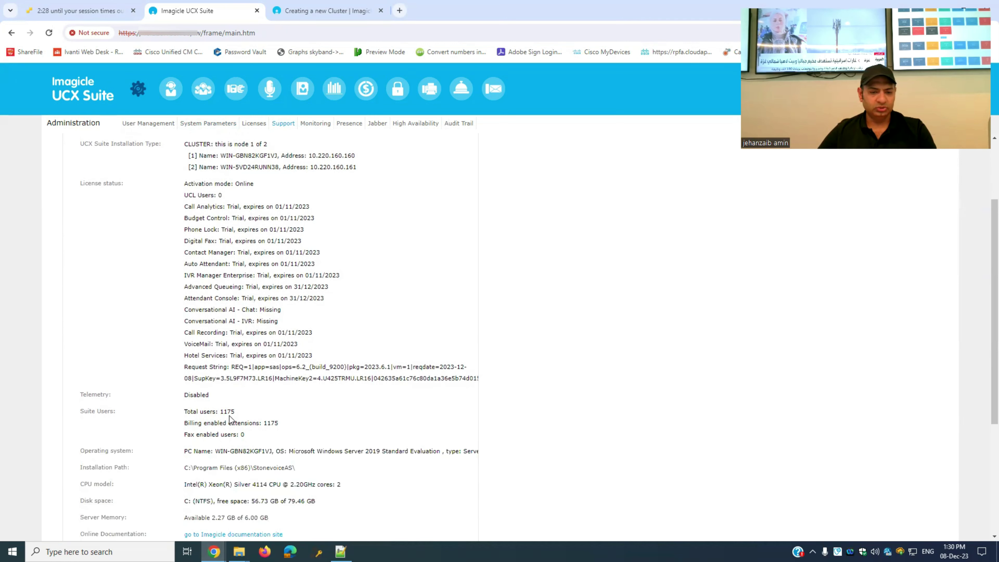
scroll(231, 420, down, 3)
drag(270, 319, 309, 322)
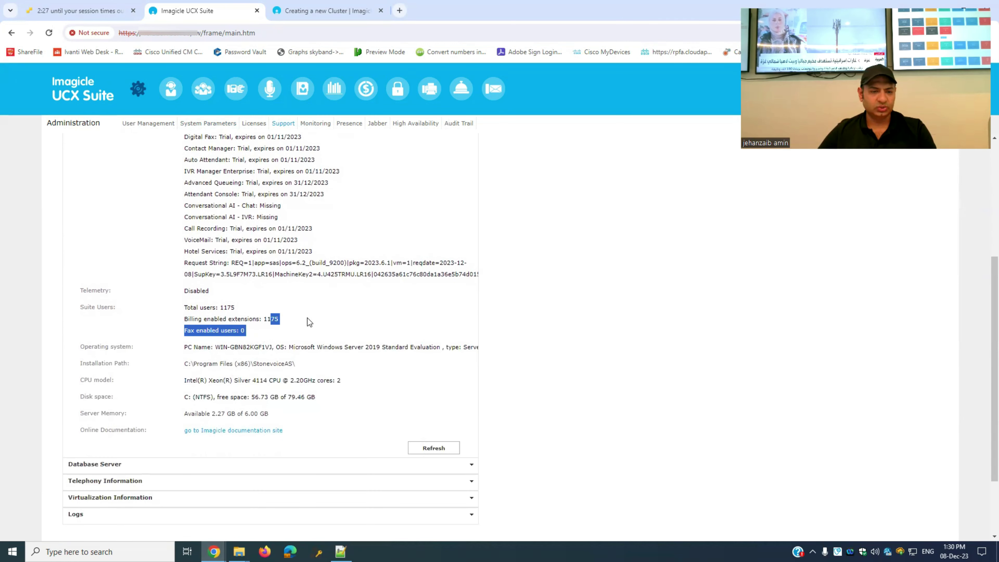
click(312, 339)
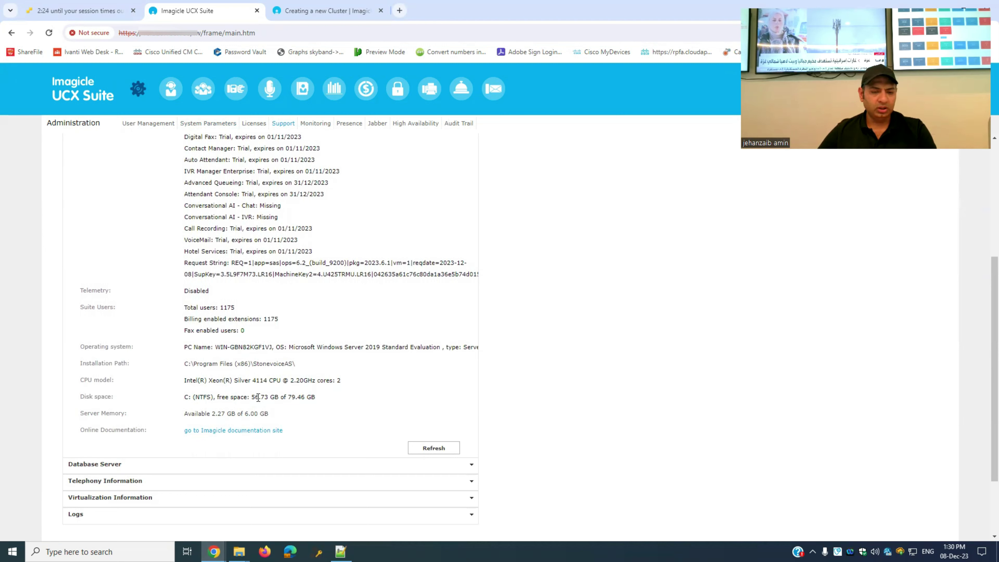
scroll(258, 397, down, 3)
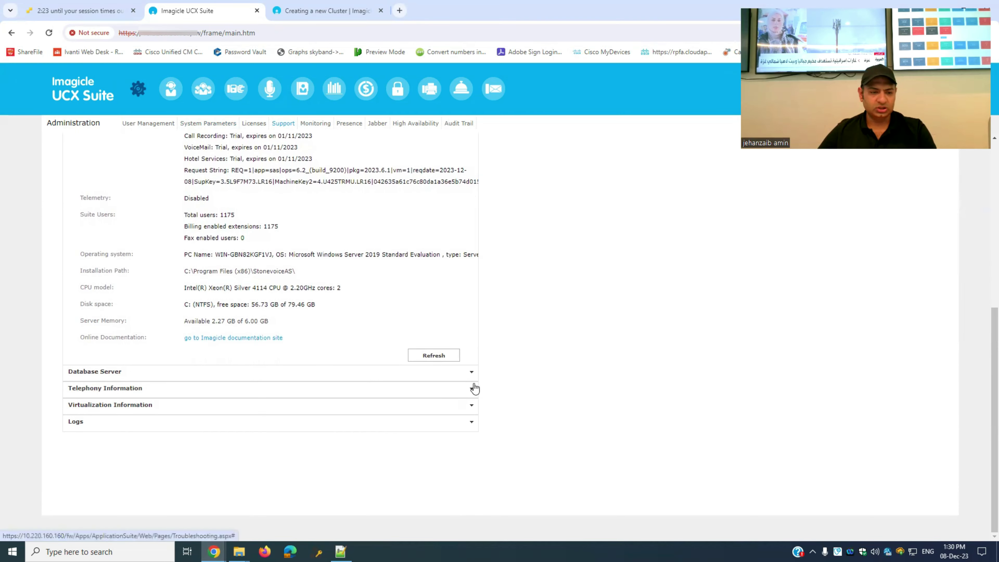
click(177, 376)
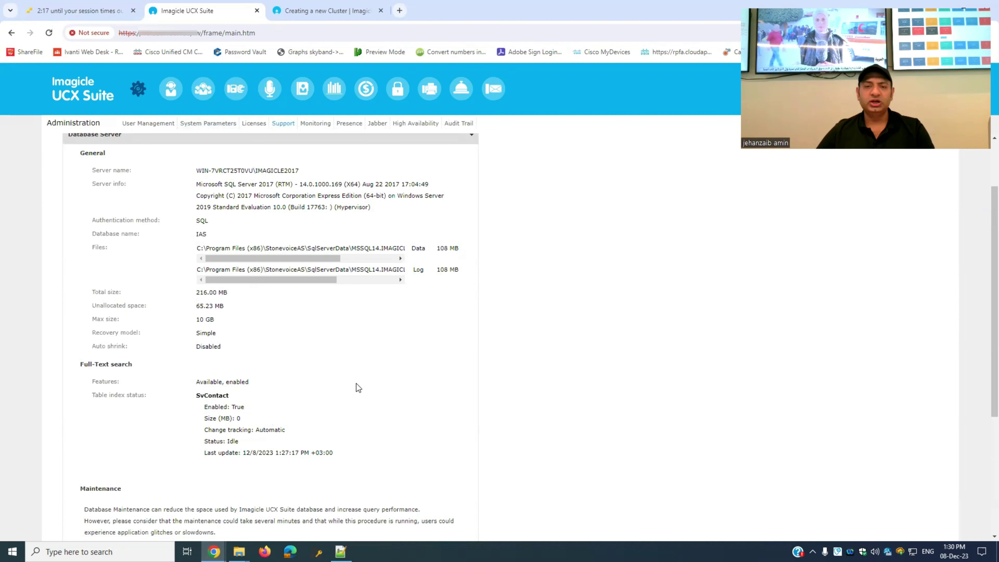
- Expand Telephony Information: CUCM 12.5.1.18100(14), 102 PBX devices, 1175-user snapshot
scroll(359, 386, down, 5)
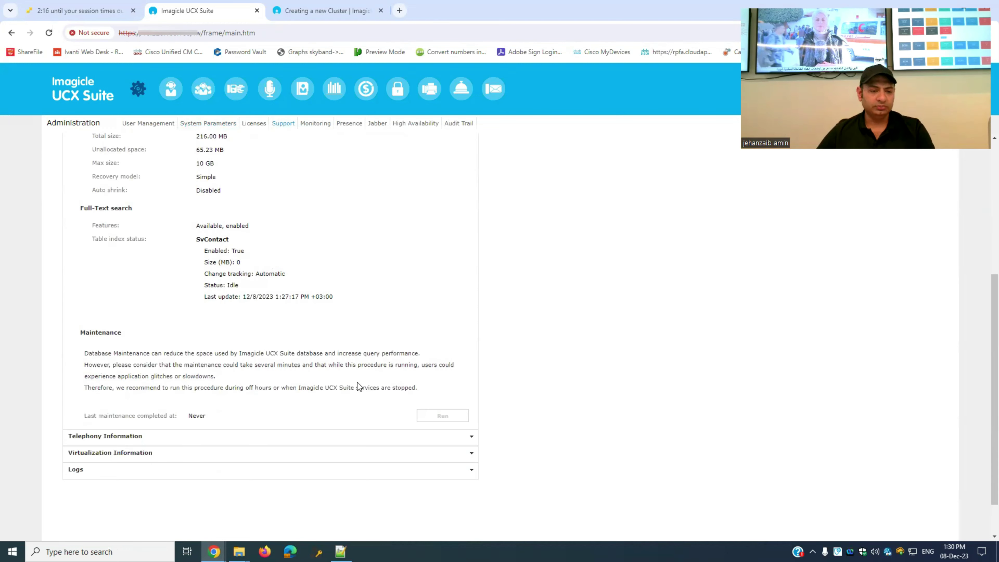
scroll(314, 312, up, 7)
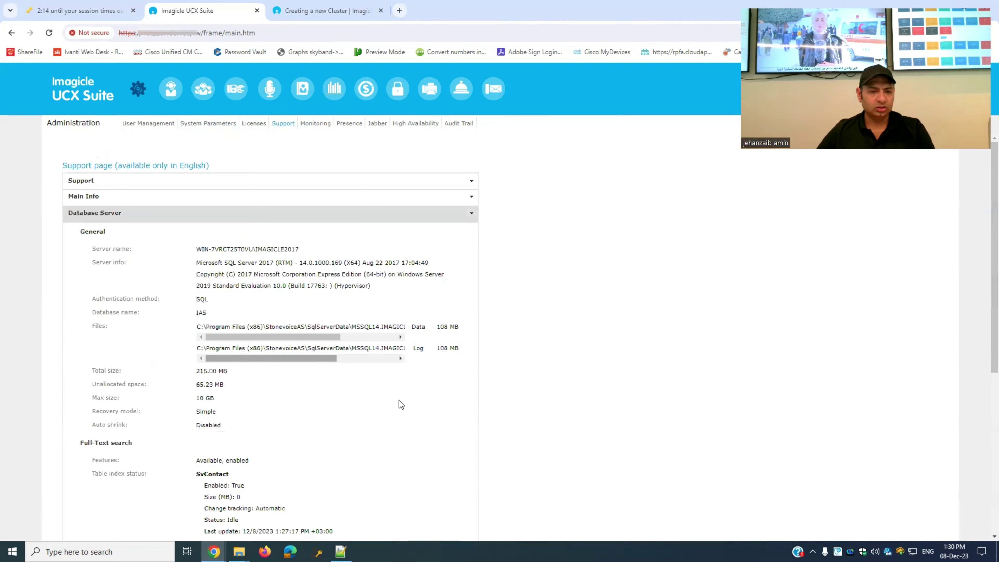
scroll(400, 404, down, 7)
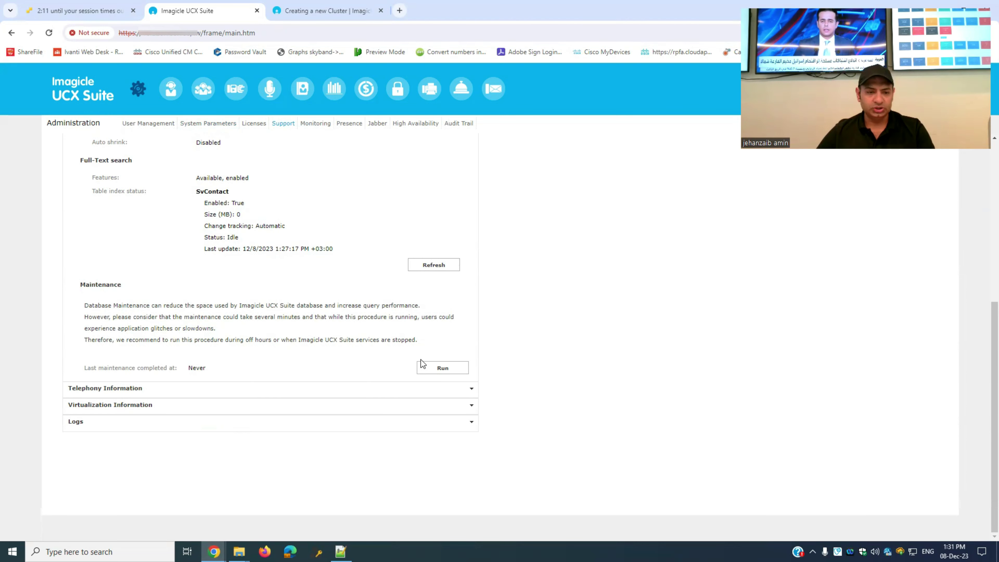
click(185, 389)
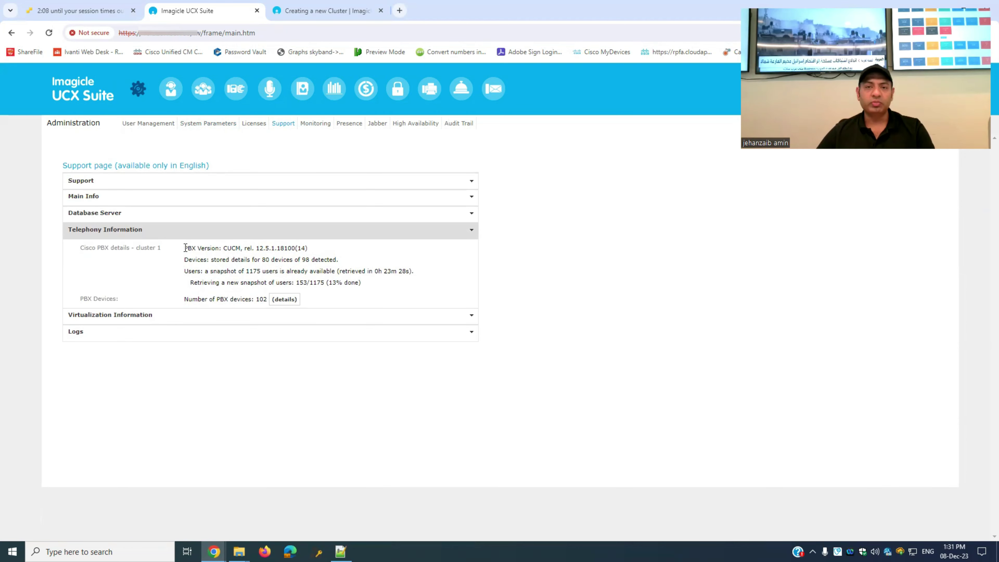
- Review the PBX version line and expand the Virtualization Information details
drag(185, 248, 321, 250)
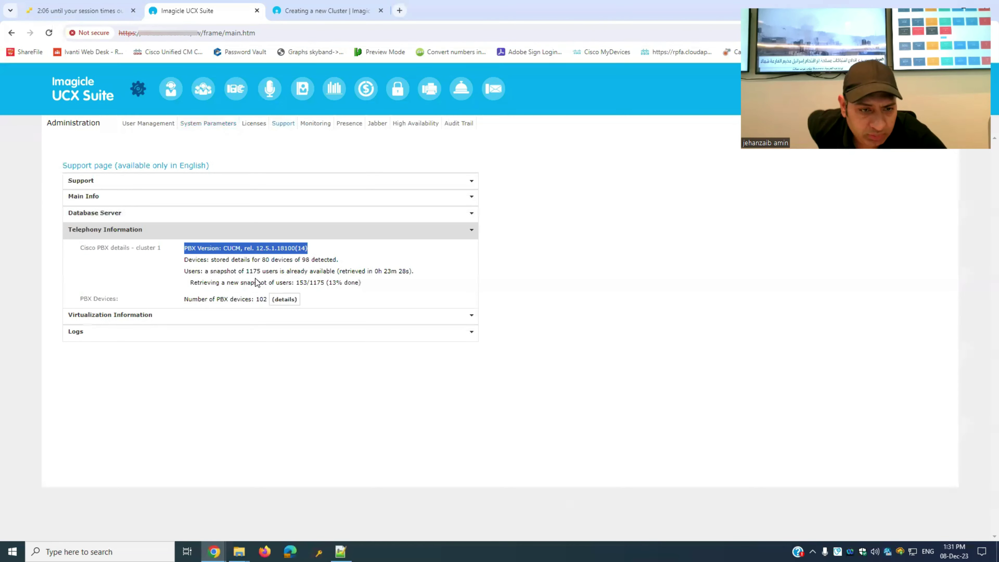
click(272, 257)
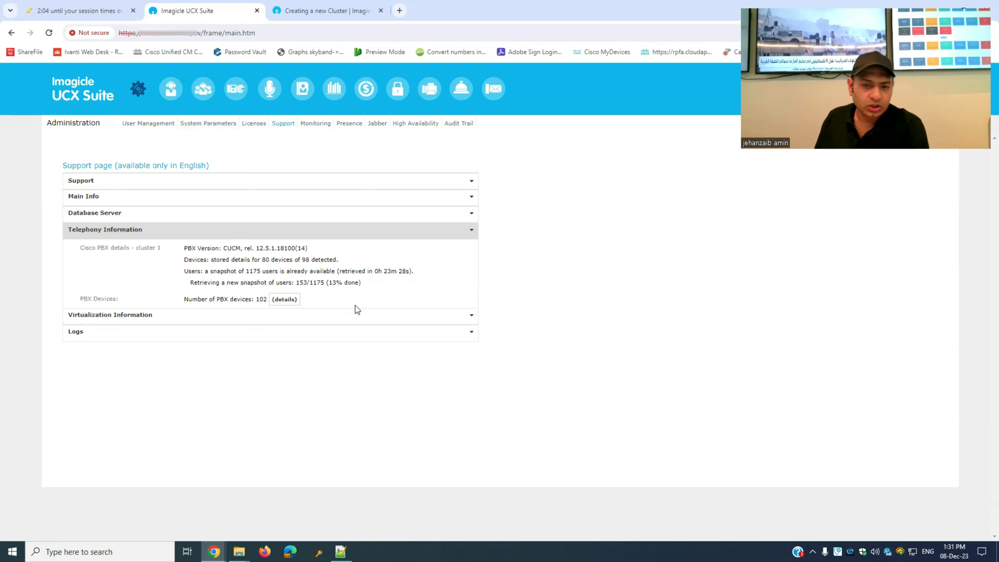
click(406, 322)
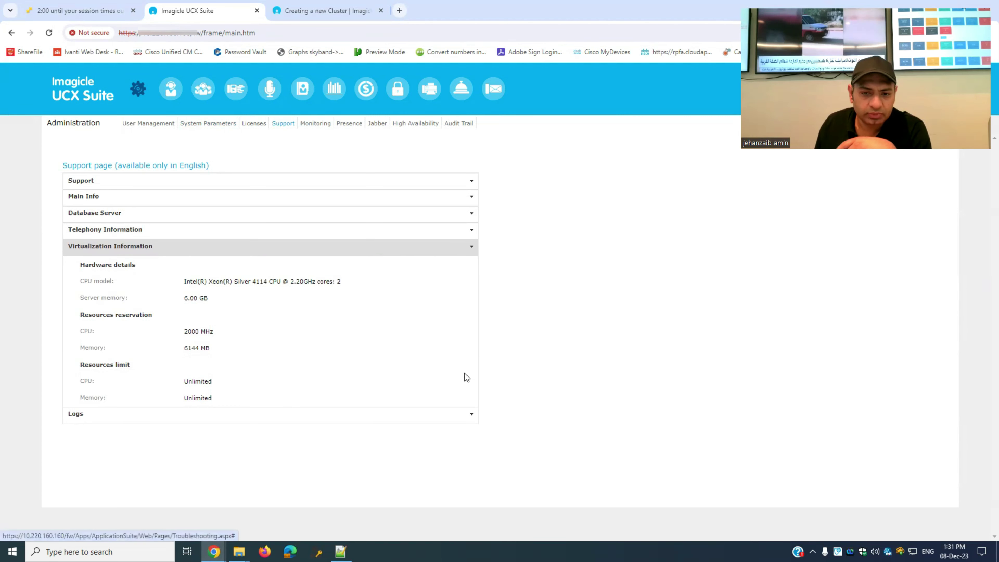
- In Logs, set the download date to 1 May 2024 and save the log settings
click(473, 414)
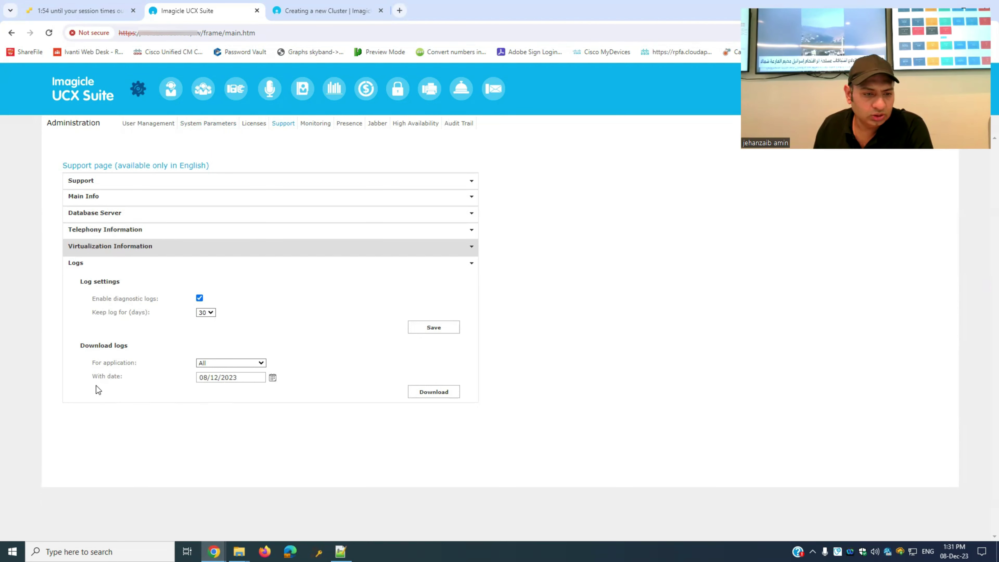
click(263, 376)
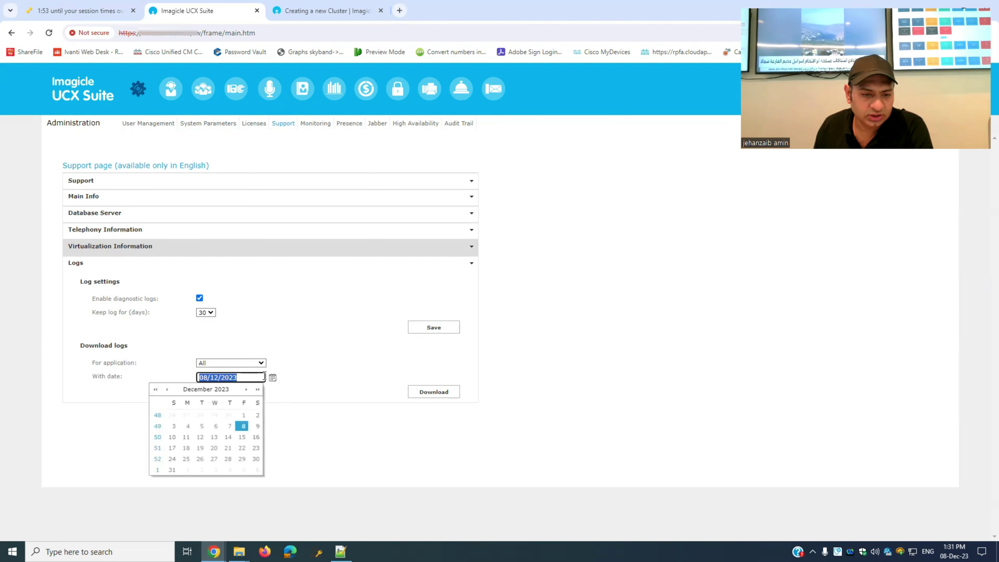
click(246, 389)
click(246, 389)
click(246, 389)
click(246, 389)
click(246, 389)
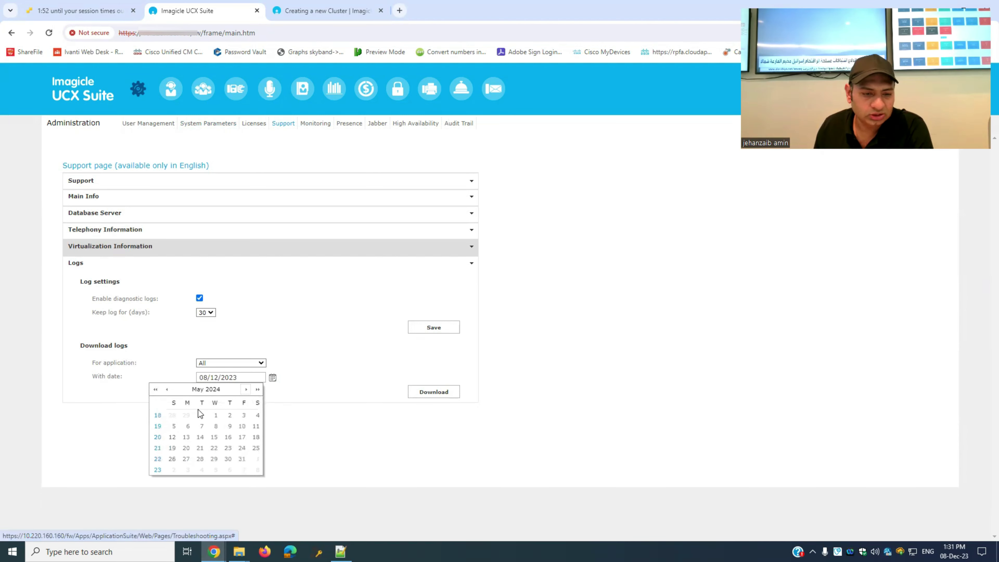
click(214, 416)
click(437, 330)
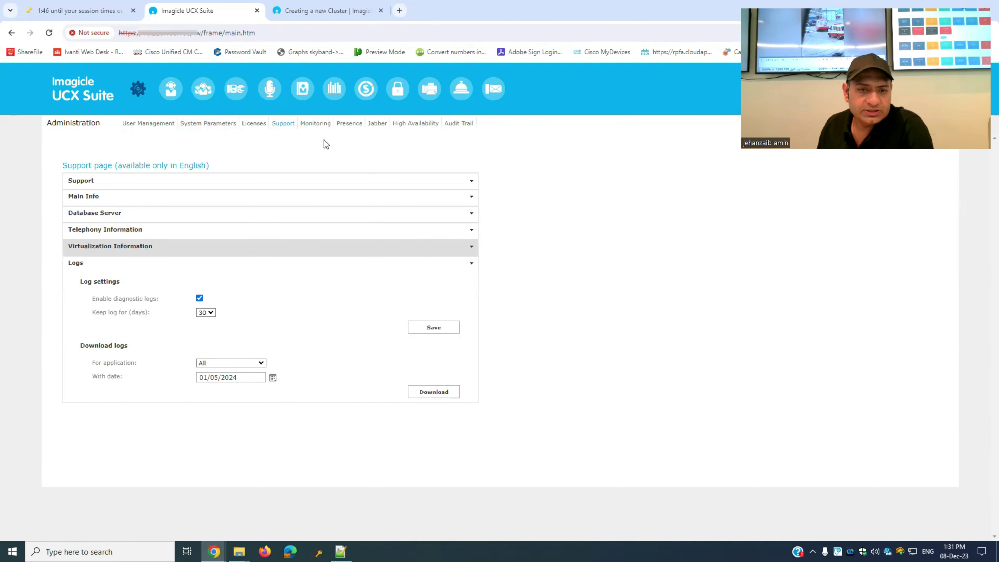
- Open Monitoring and review the alarms and the Events History table
click(317, 124)
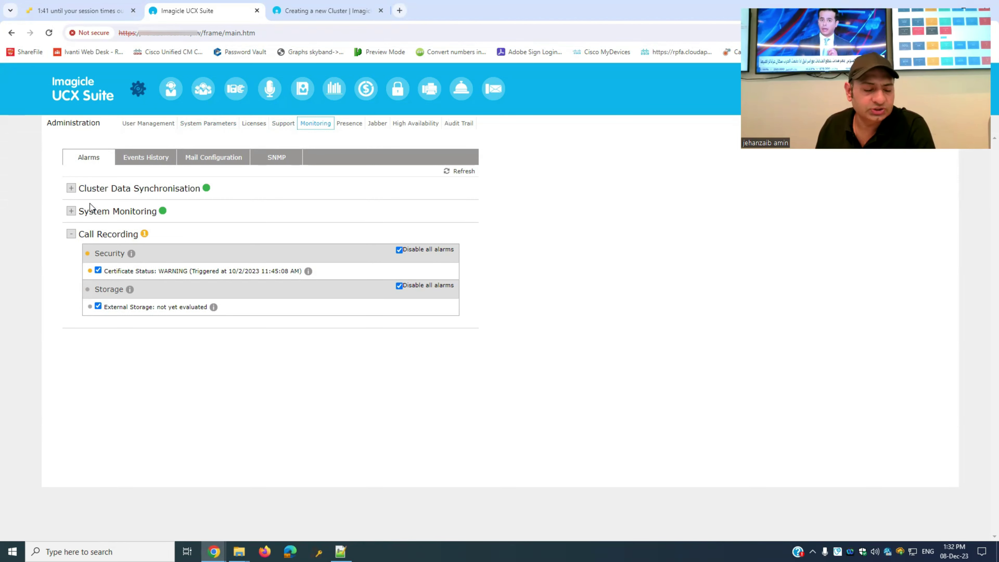
click(73, 188)
click(73, 188)
click(123, 157)
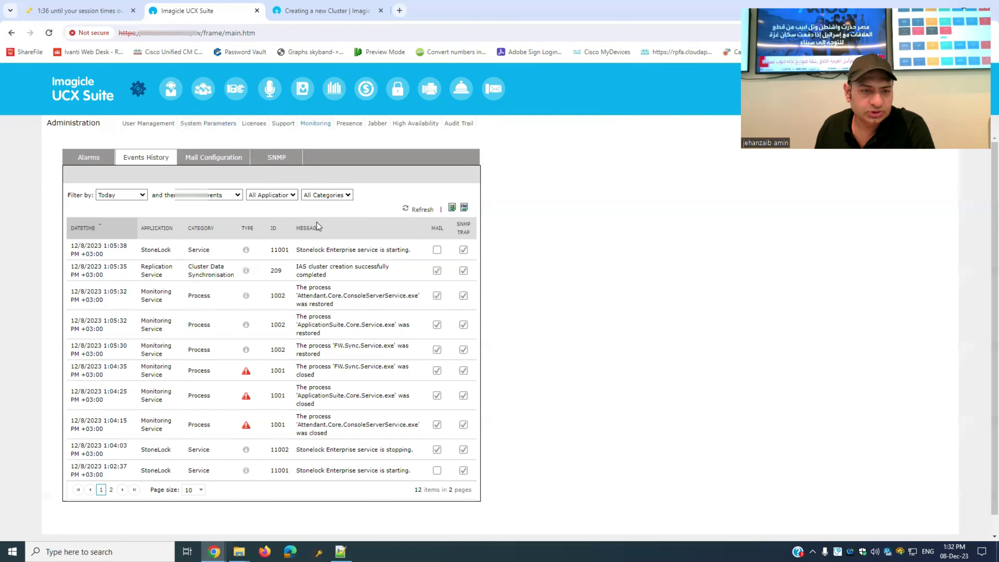
- Enter the administrator email in Mail Configuration, send a test email, and save it
click(229, 165)
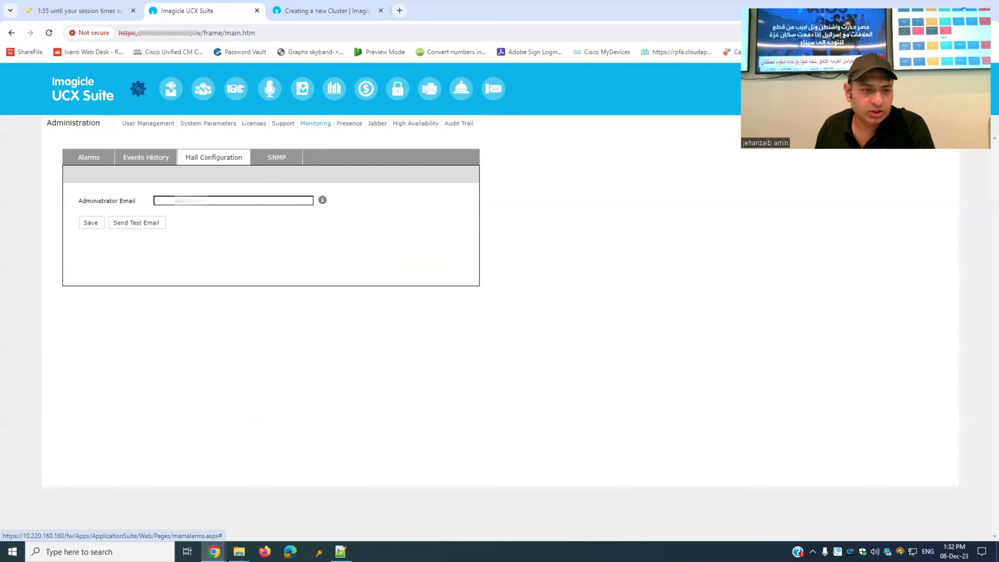
click(127, 206)
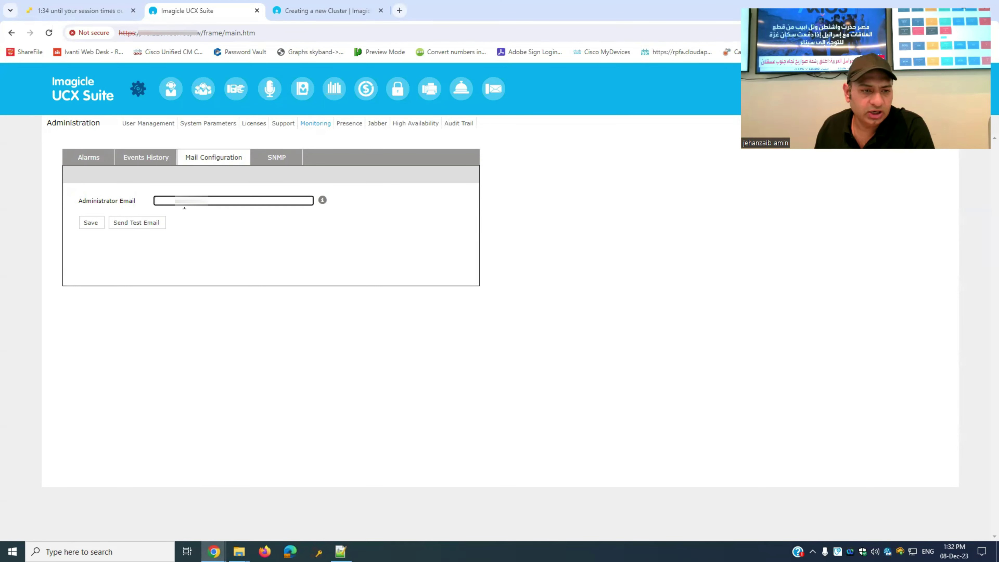
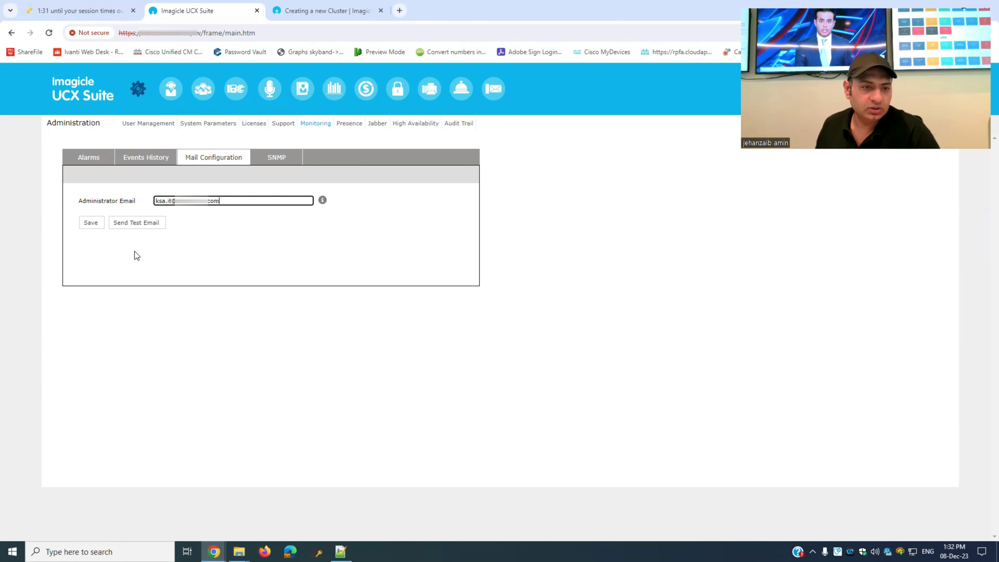
click(141, 227)
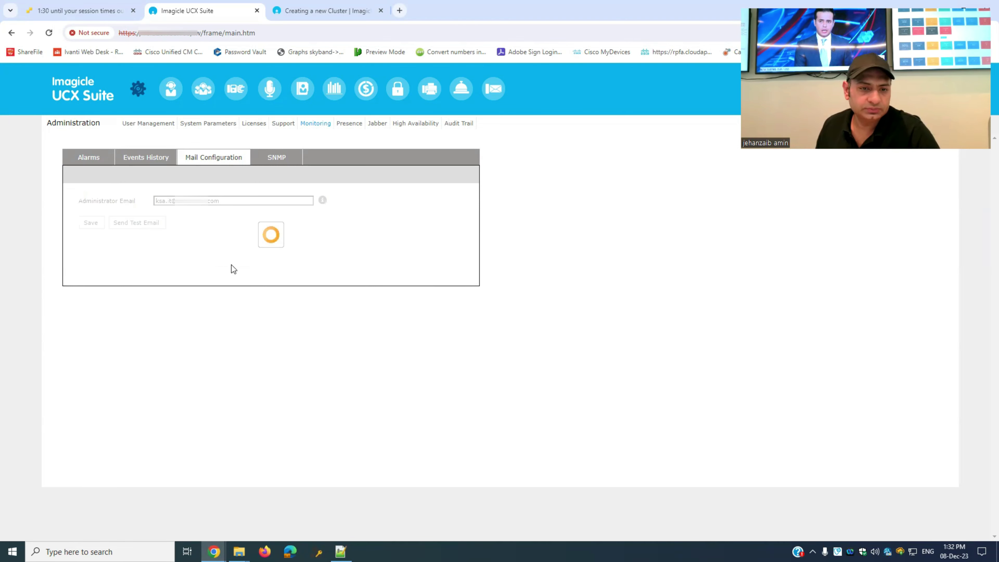
click(90, 223)
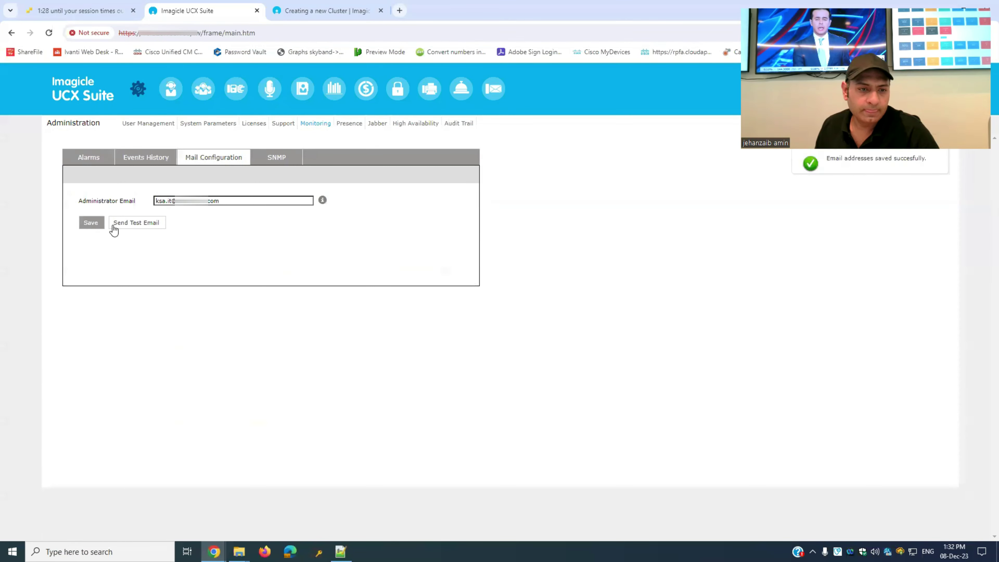
click(274, 158)
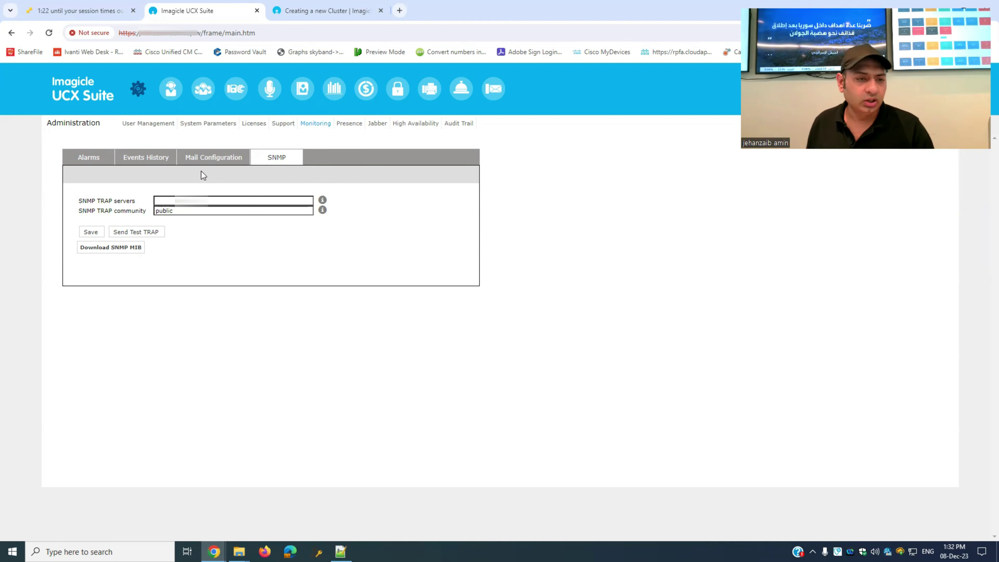
click(212, 201)
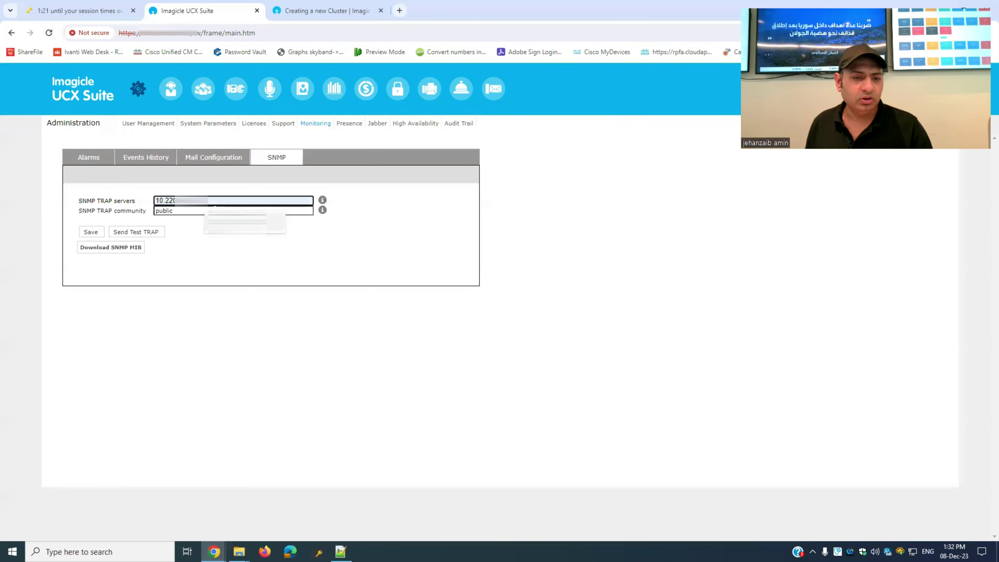
double_click(190, 212)
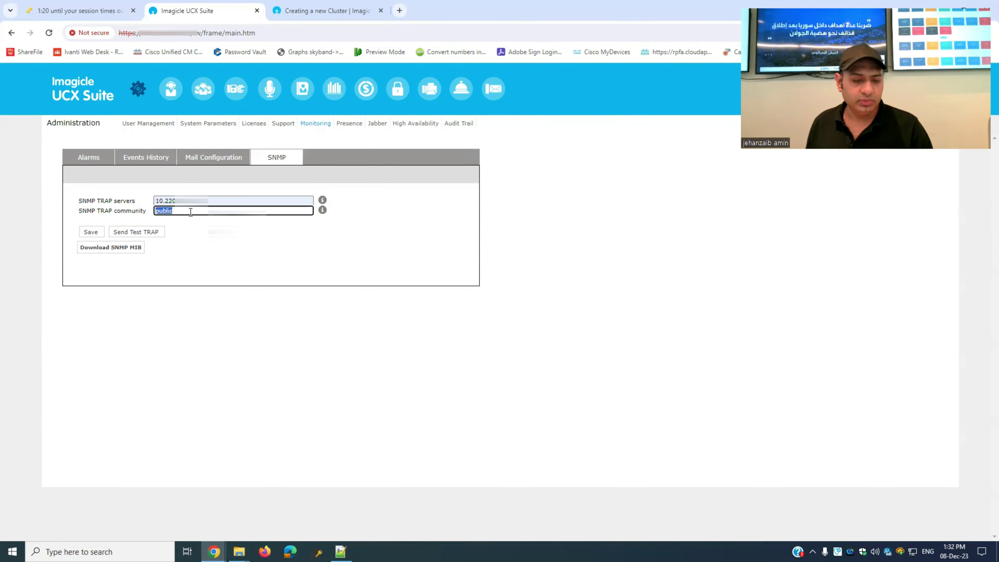
text(NBB)
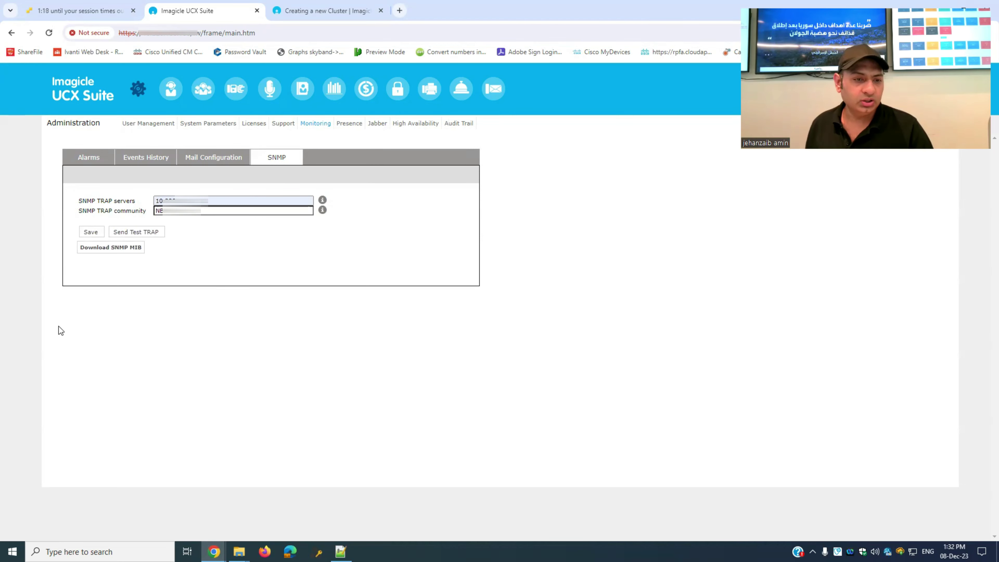
click(138, 233)
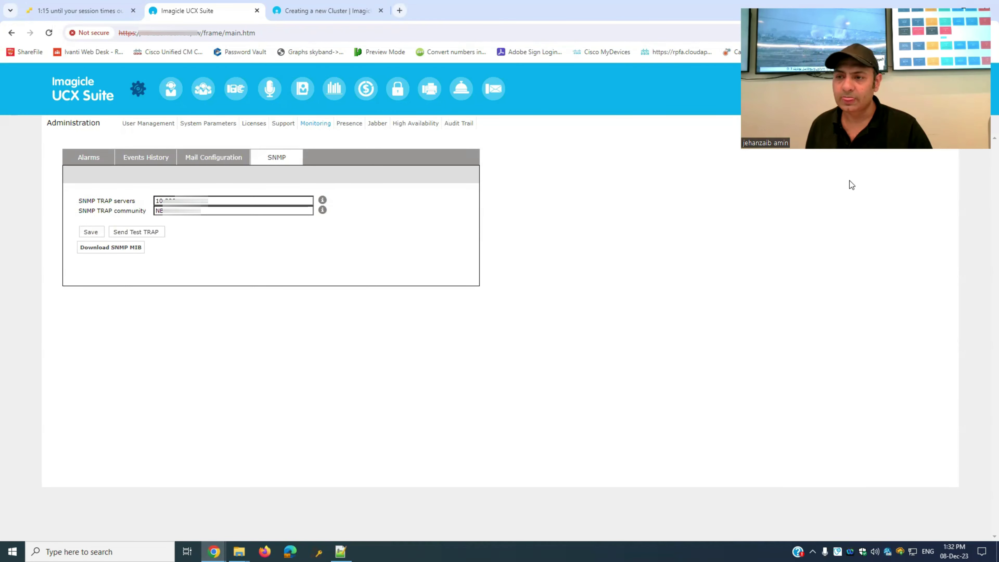
click(142, 232)
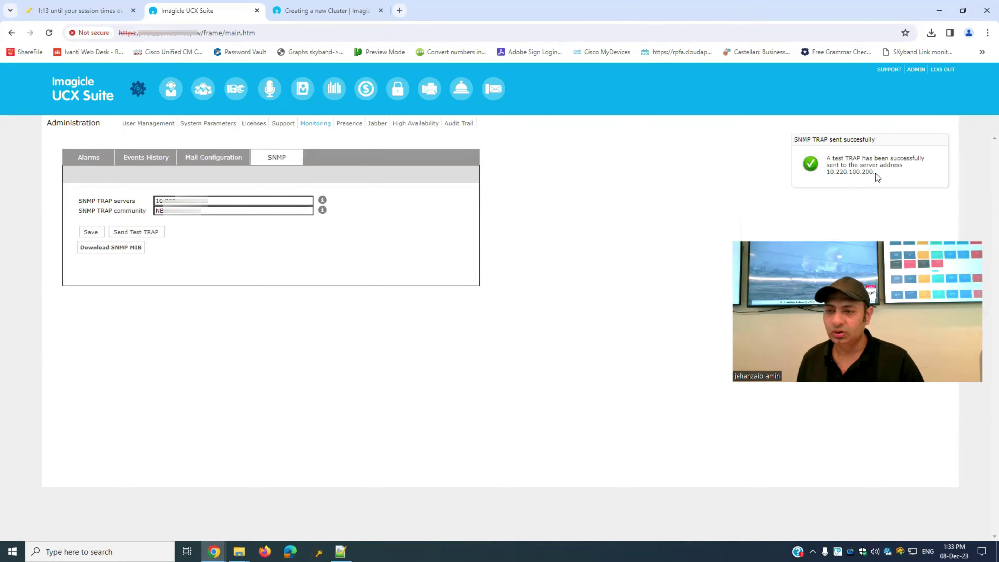
drag(875, 174, 827, 155)
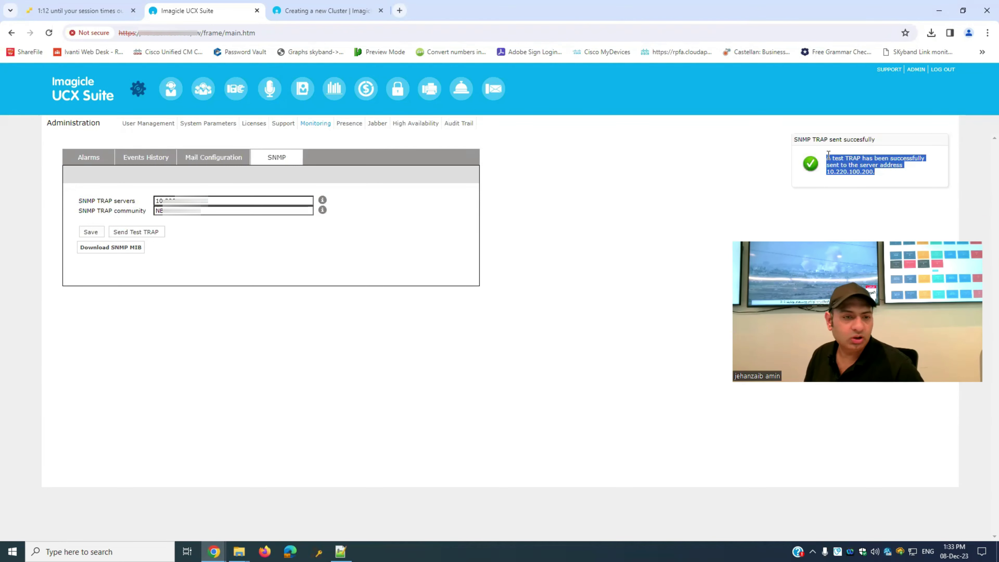
click(85, 236)
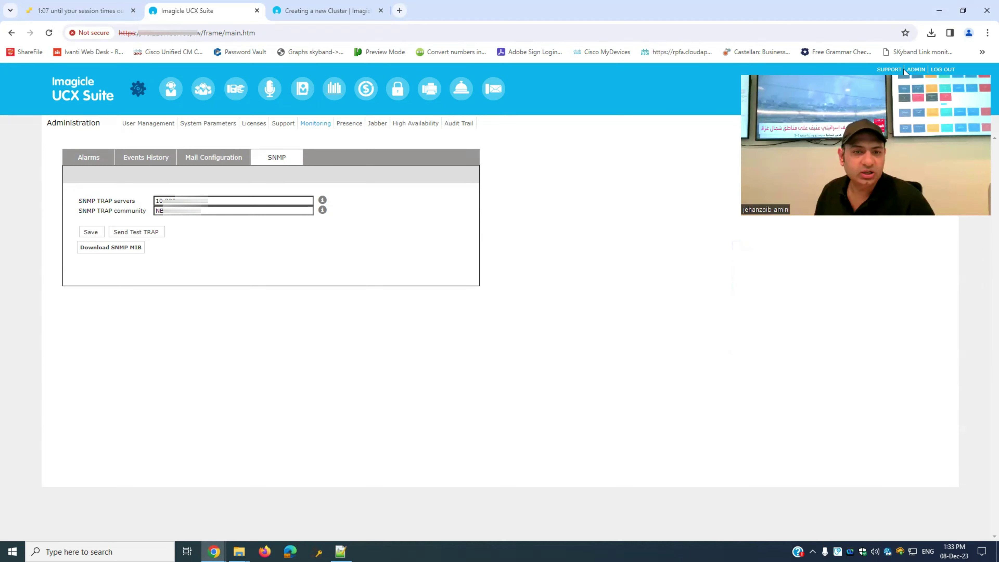
- Review the Presence, Jabber and High Availability pages on node 10.220.160.161, then open User Management
click(354, 125)
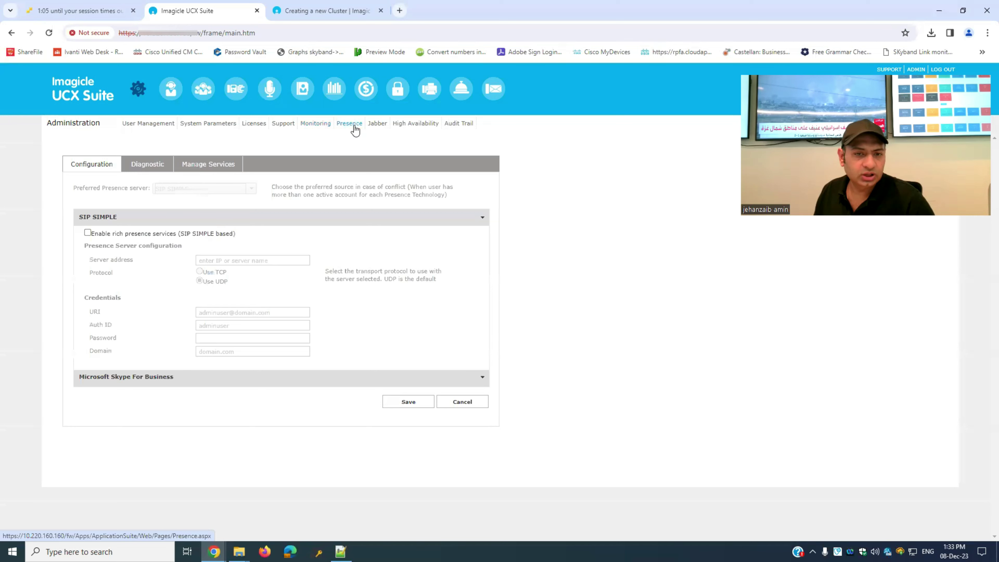
click(377, 125)
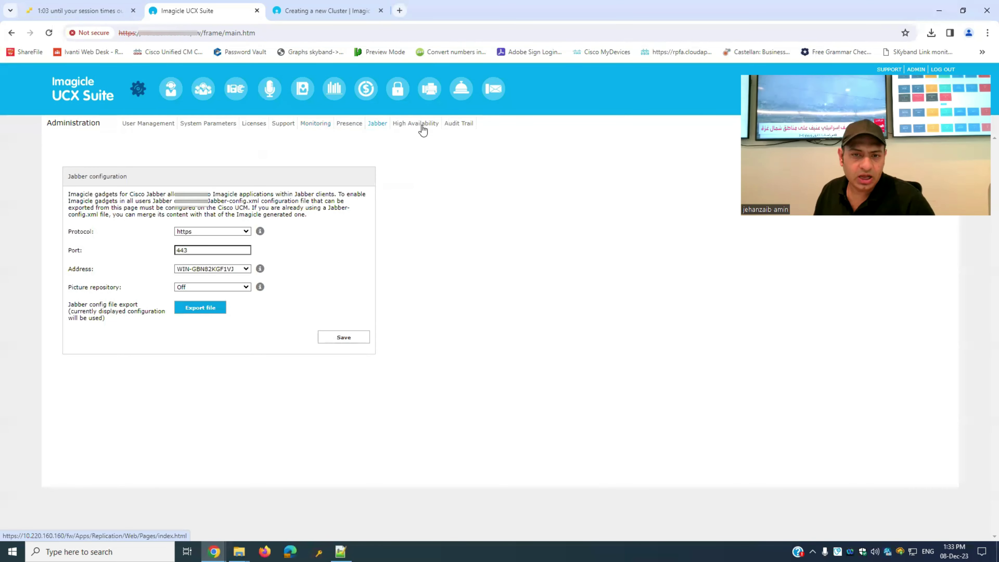
click(422, 126)
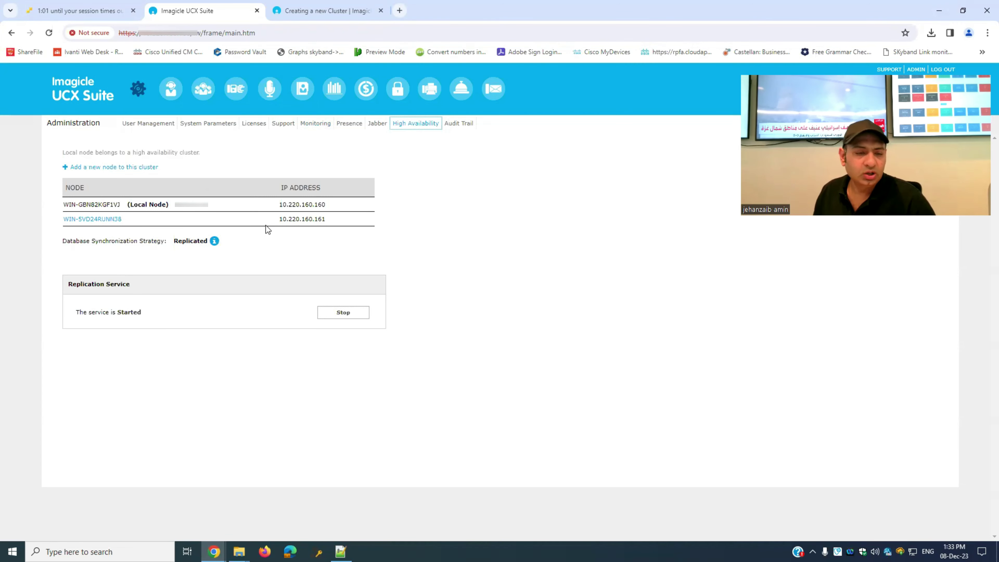
click(150, 125)
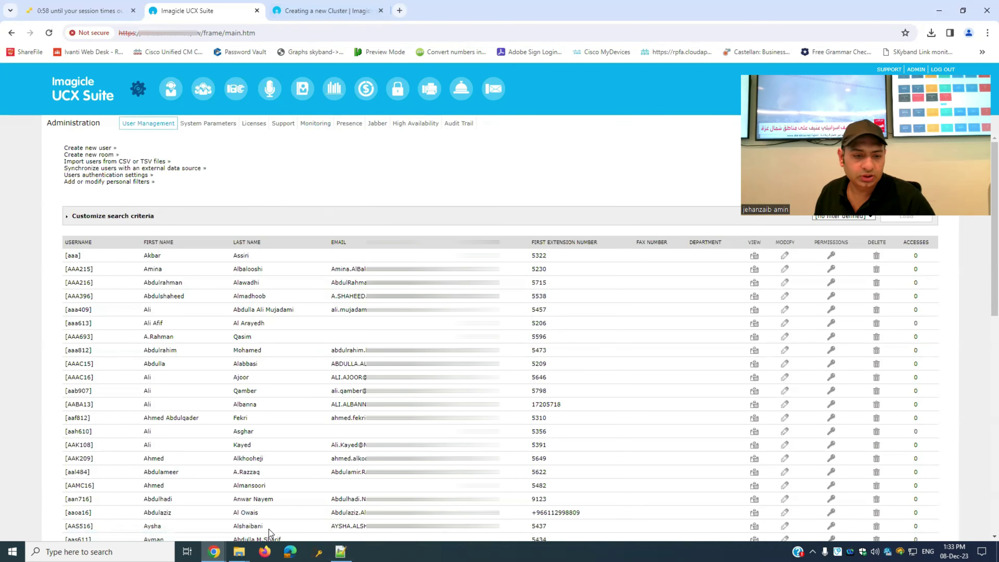
- Maximize the second node's browser window and review its users and IP telephony parameters
mouse_move(214, 551)
click(326, 502)
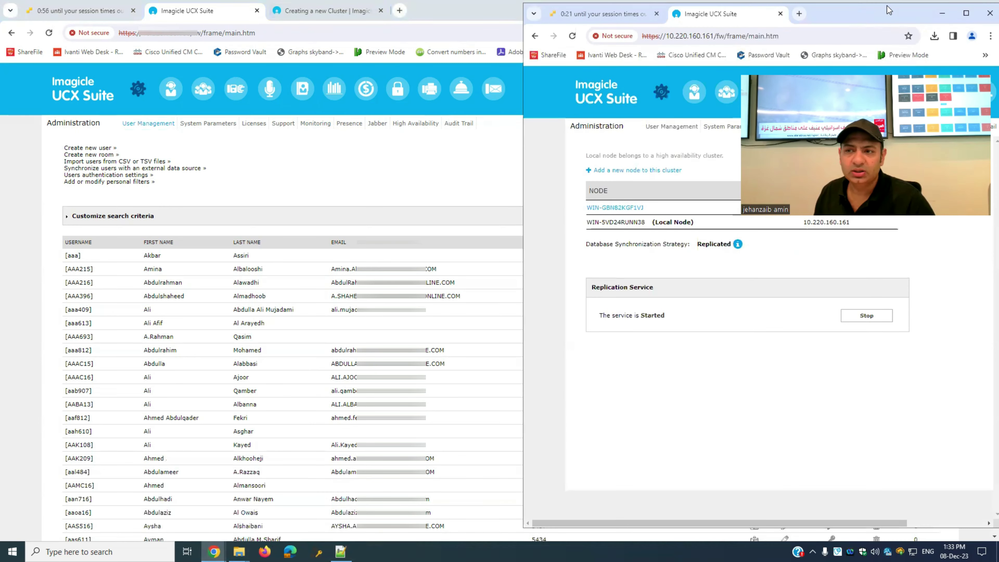
click(966, 13)
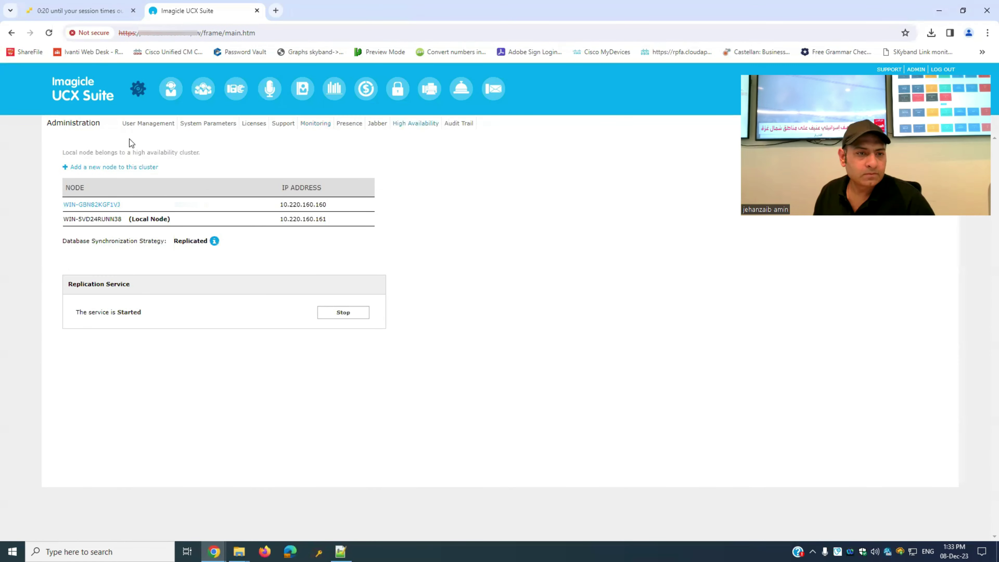
click(132, 125)
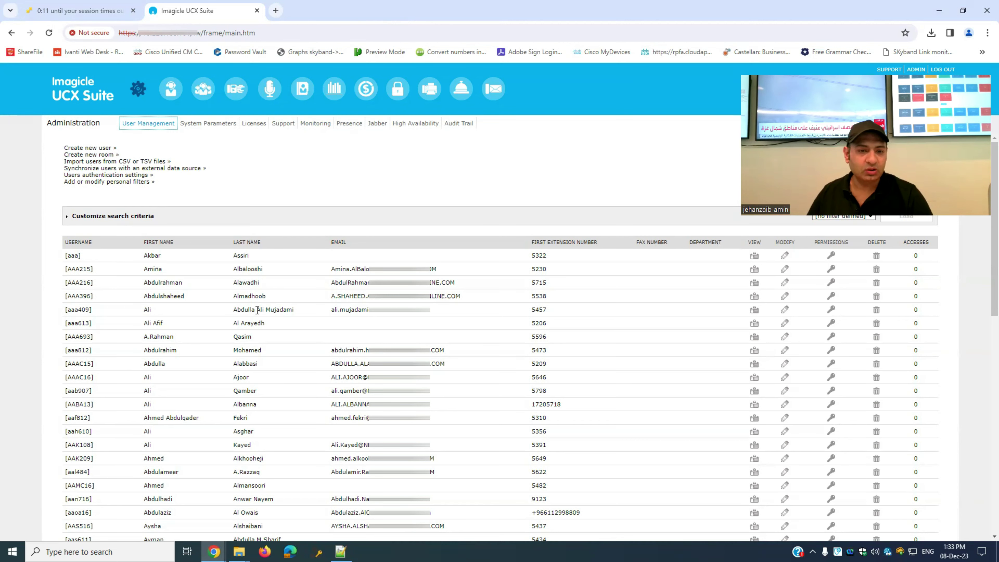
click(206, 125)
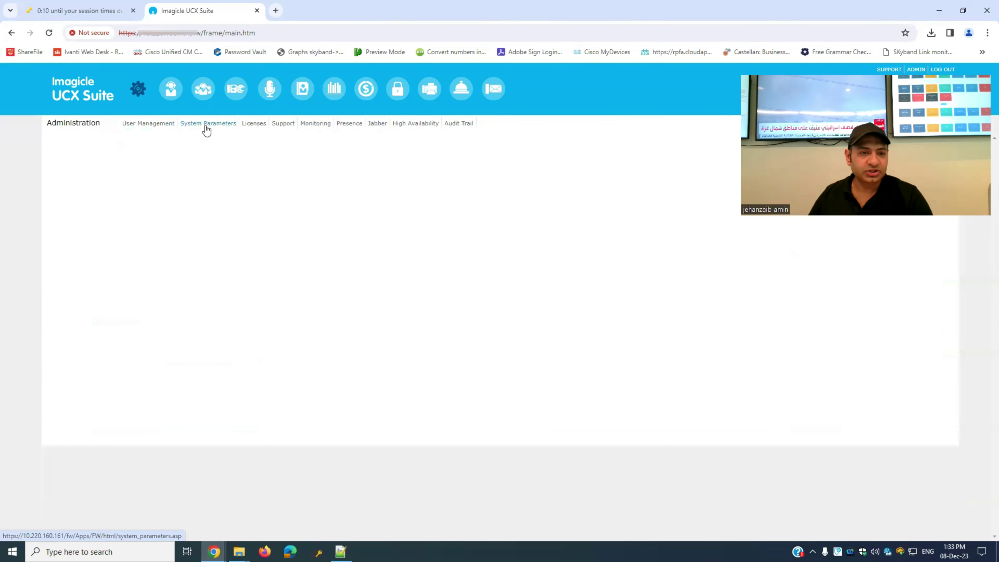
click(343, 174)
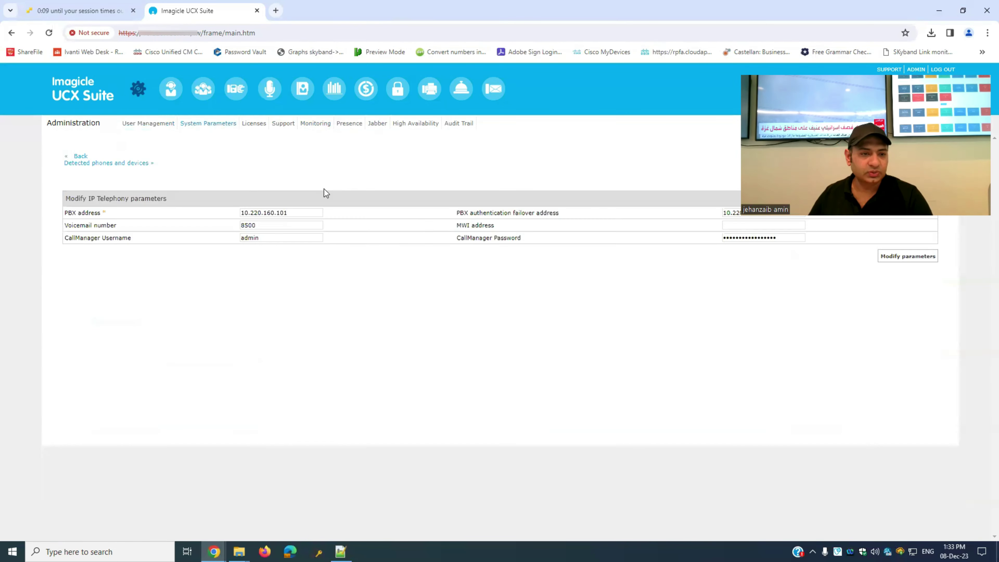
- Start the Replication Service on the High Availability page, then view the Monitoring alarms
click(285, 127)
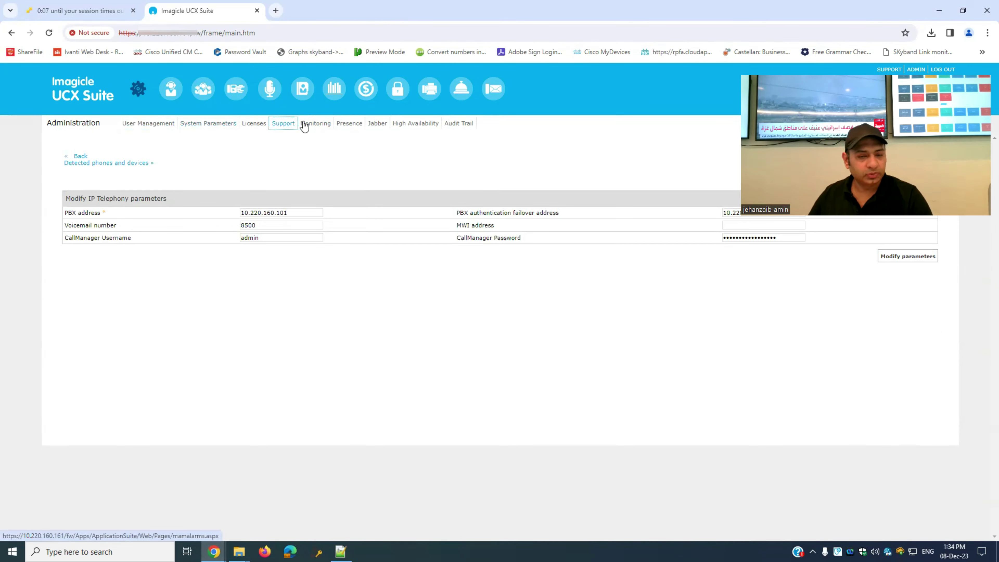
click(314, 126)
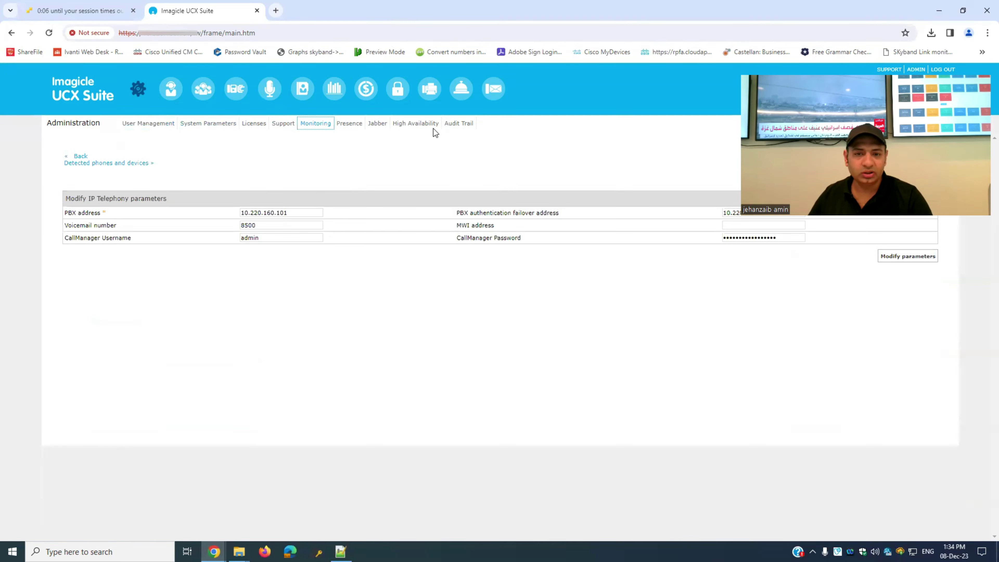
click(415, 125)
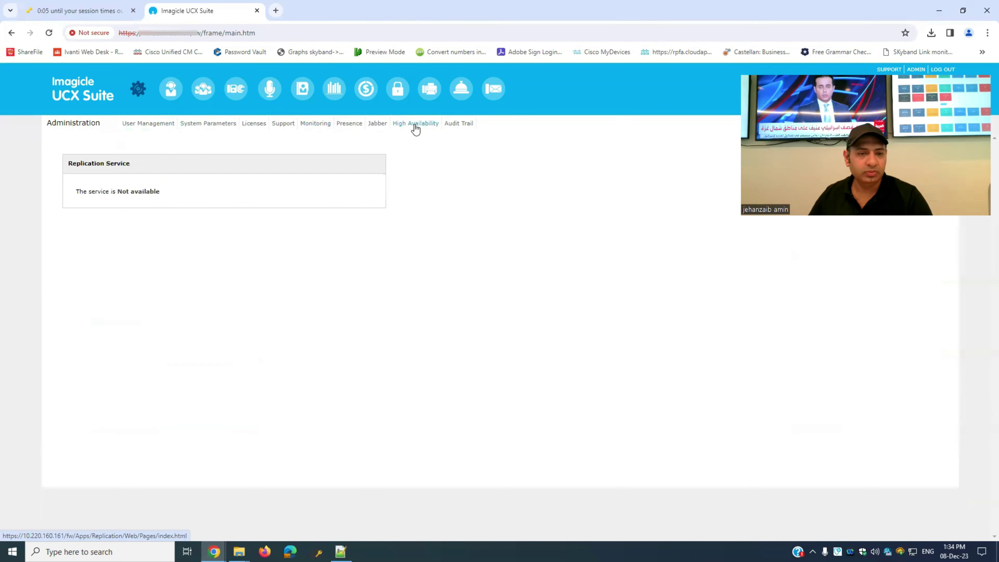
click(413, 123)
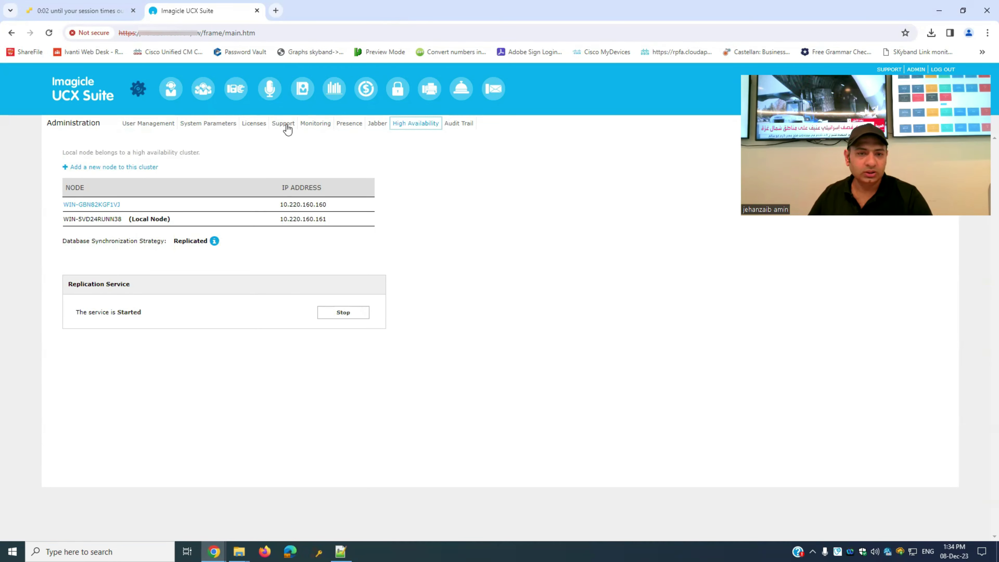
click(309, 124)
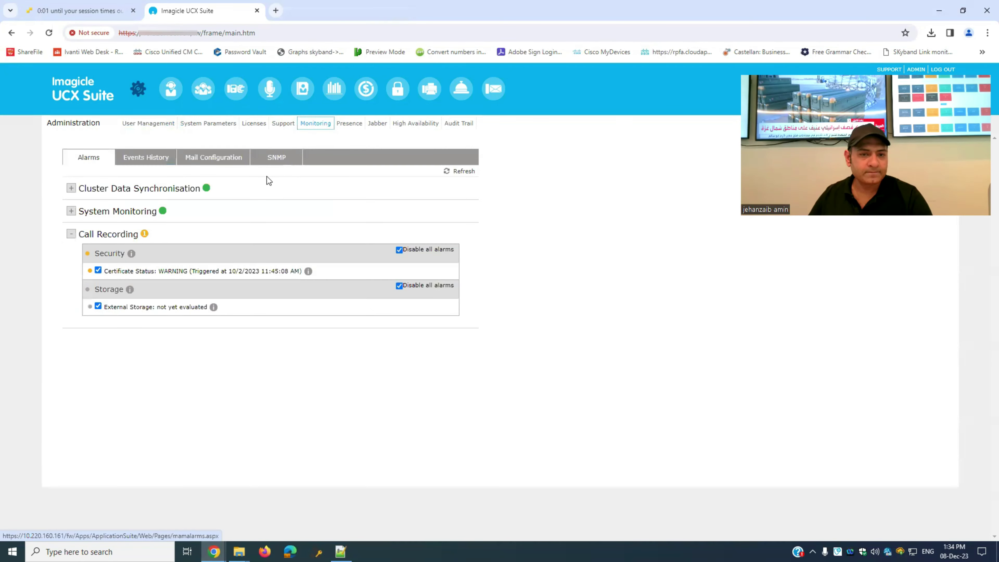
- Paste the administrator email into Mail Configuration and save it
click(276, 158)
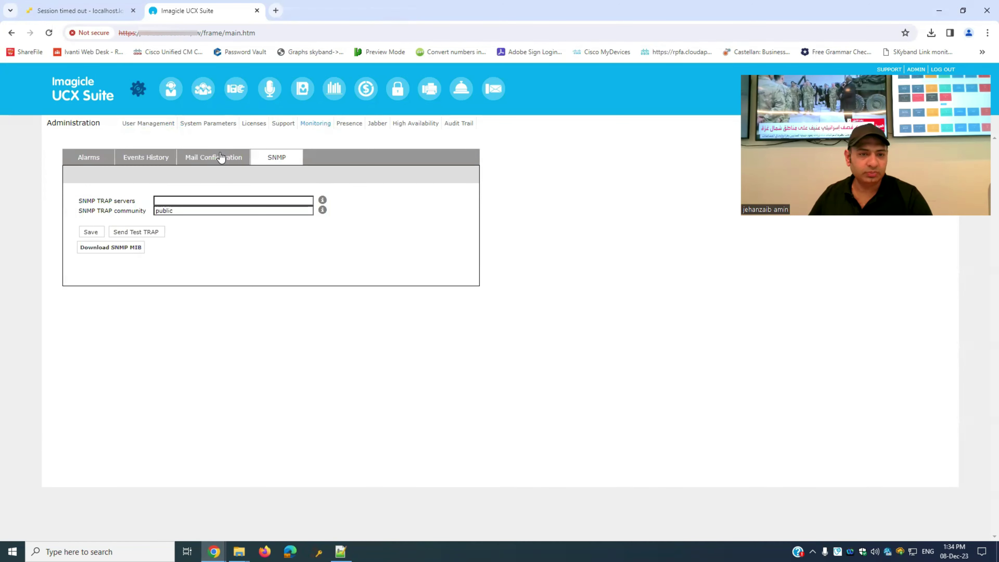
click(203, 200)
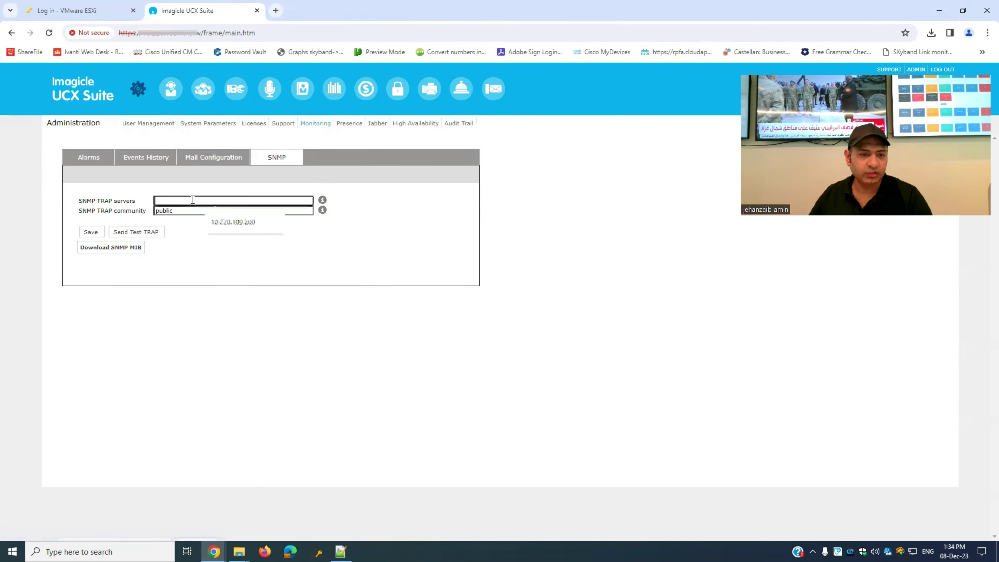
click(203, 157)
click(144, 161)
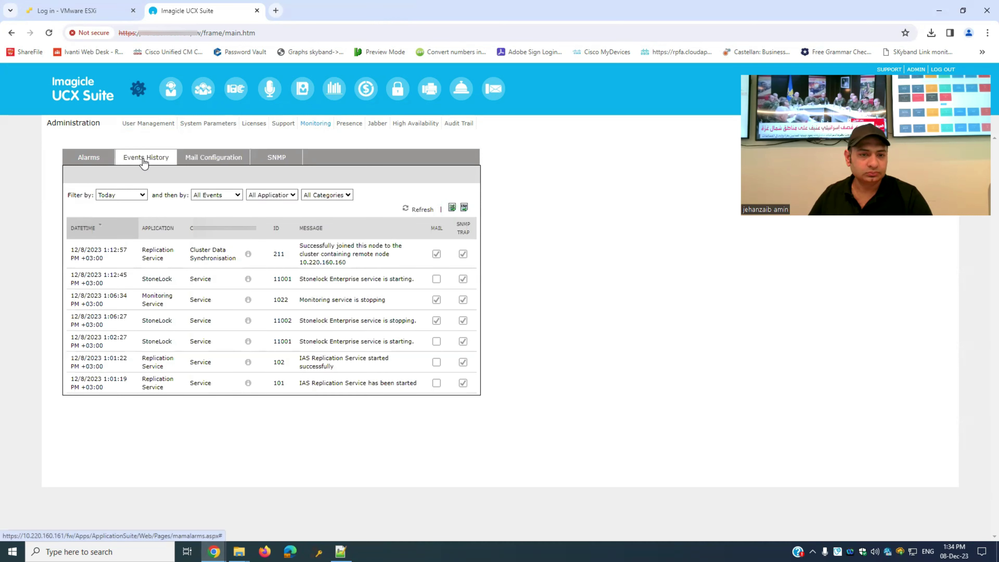
click(224, 159)
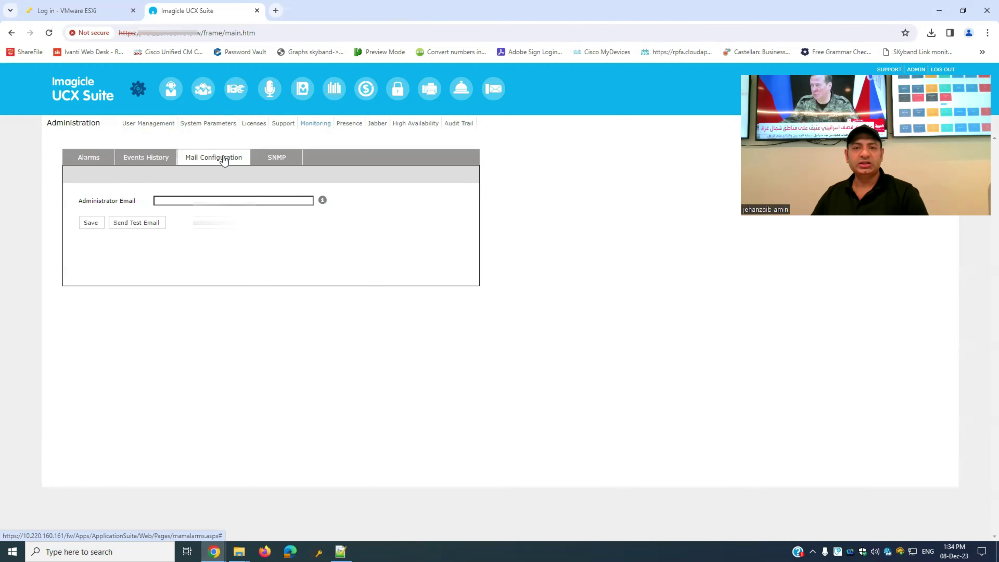
key(ctrl+v)
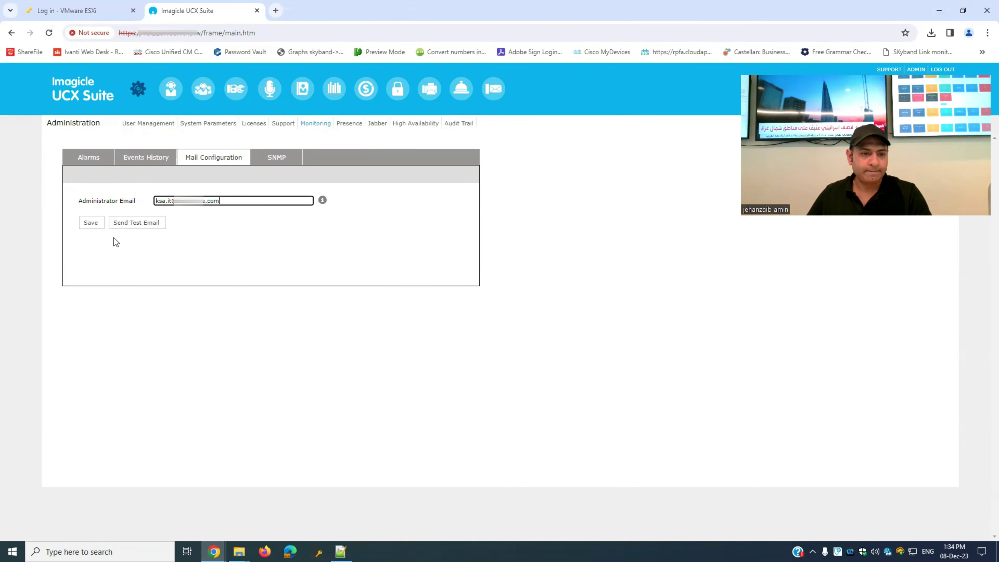
click(90, 224)
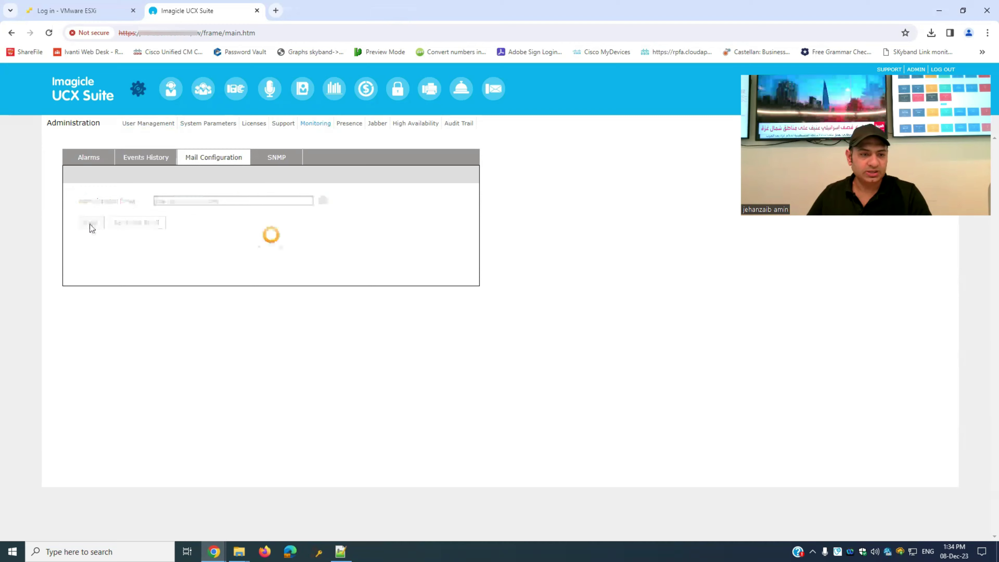
click(261, 161)
click(183, 211)
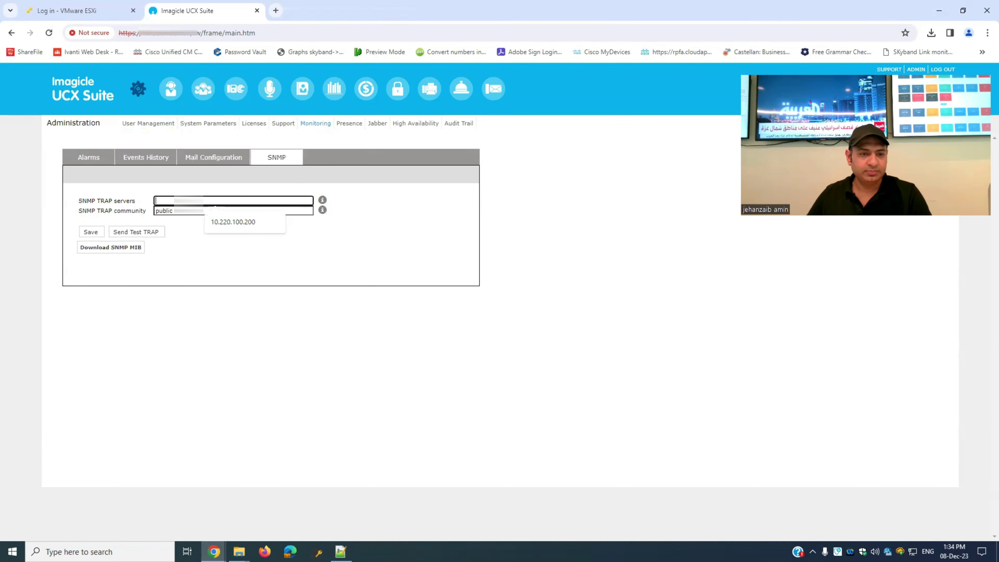
double_click(183, 212)
text(NBB)
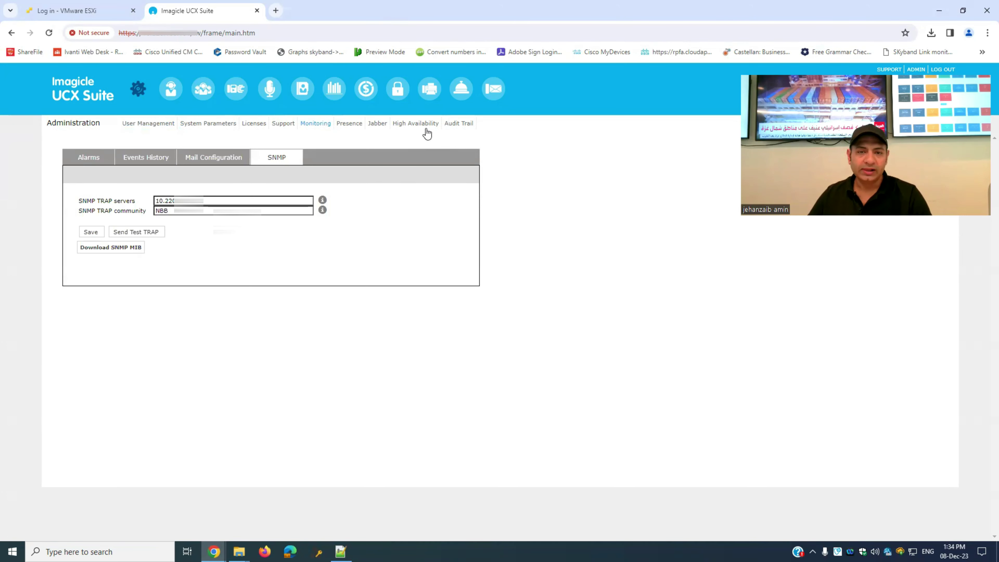
click(275, 125)
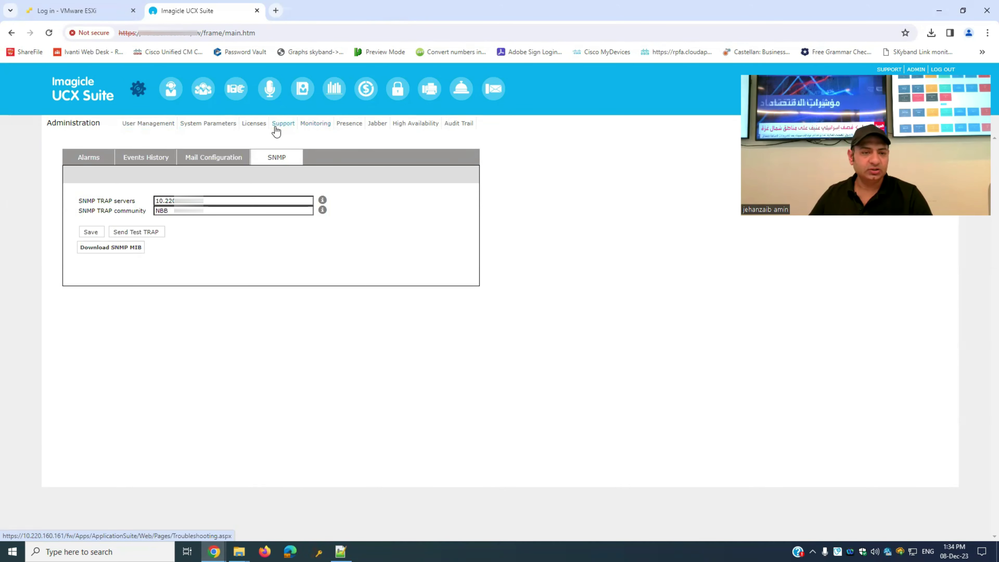
click(221, 125)
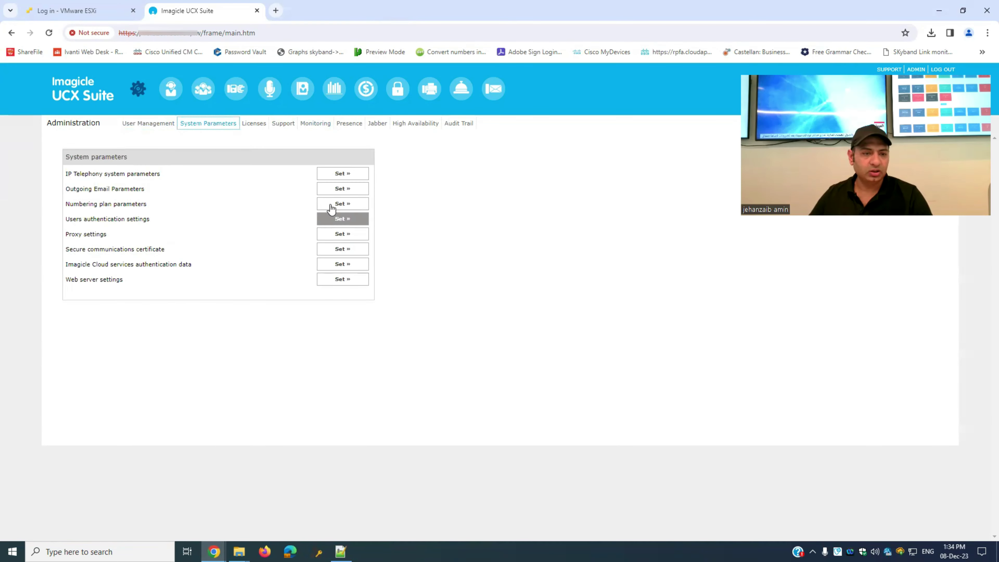
- Enable outgoing mail, enter the sender address, and test the mail server connection
click(330, 190)
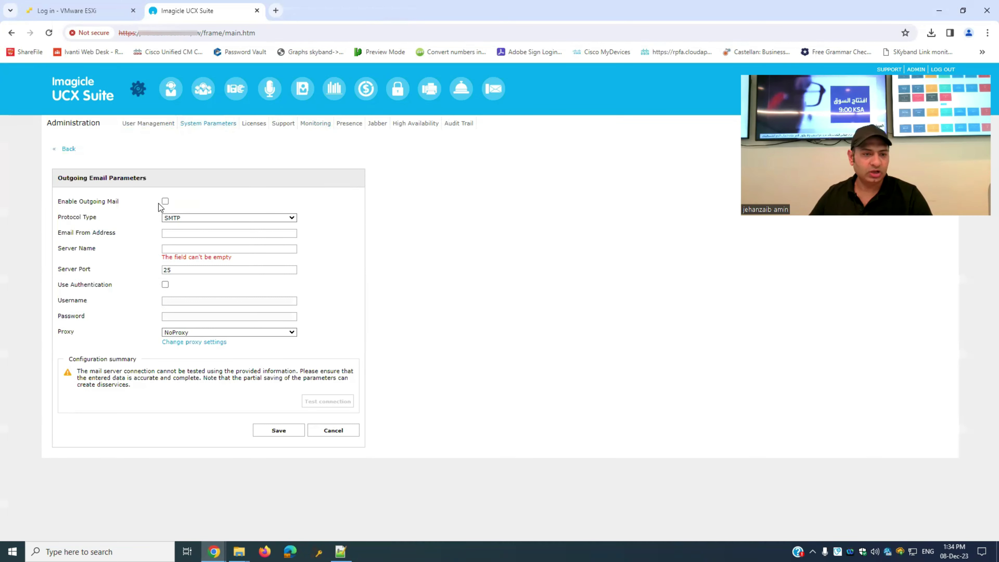
click(165, 202)
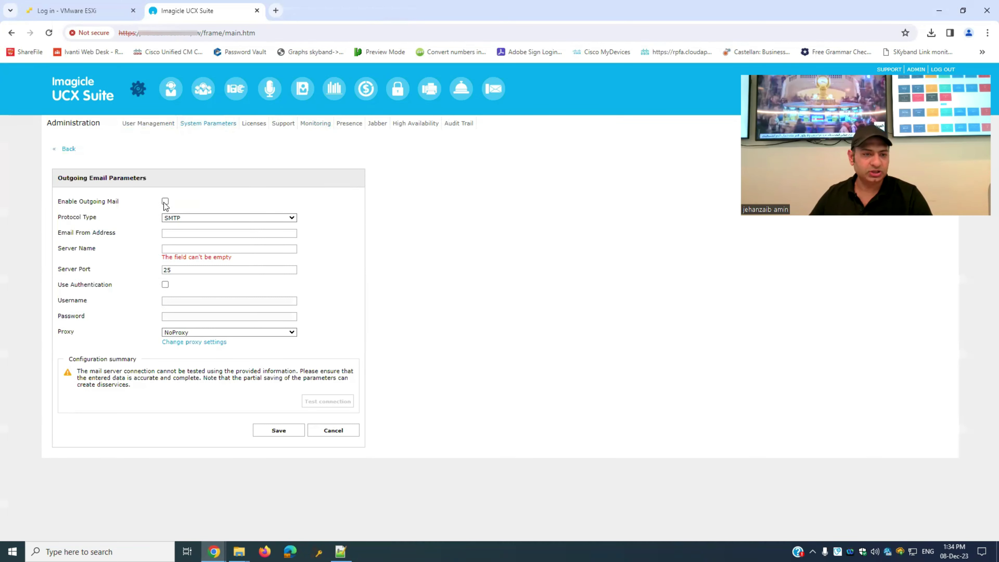
click(178, 237)
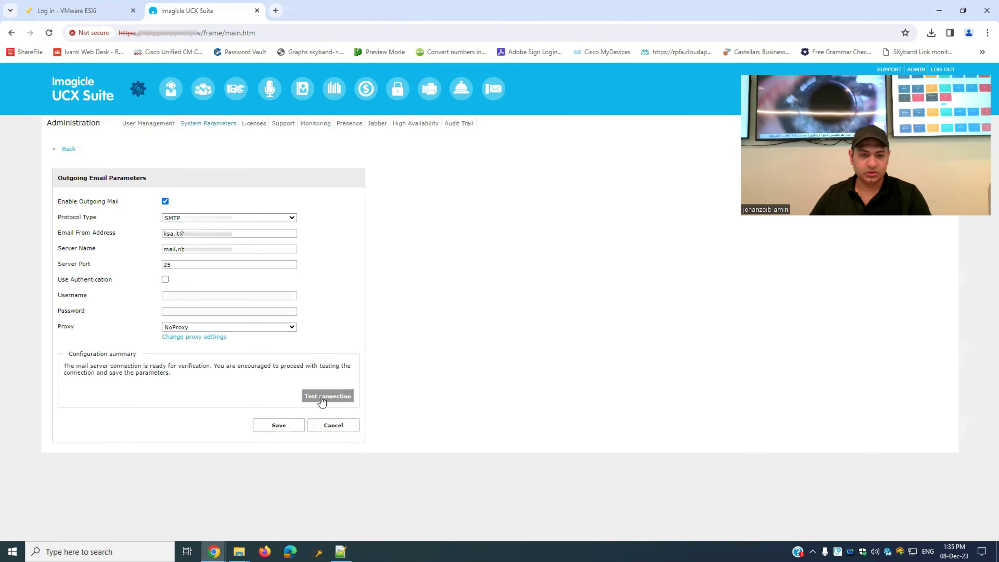
click(322, 397)
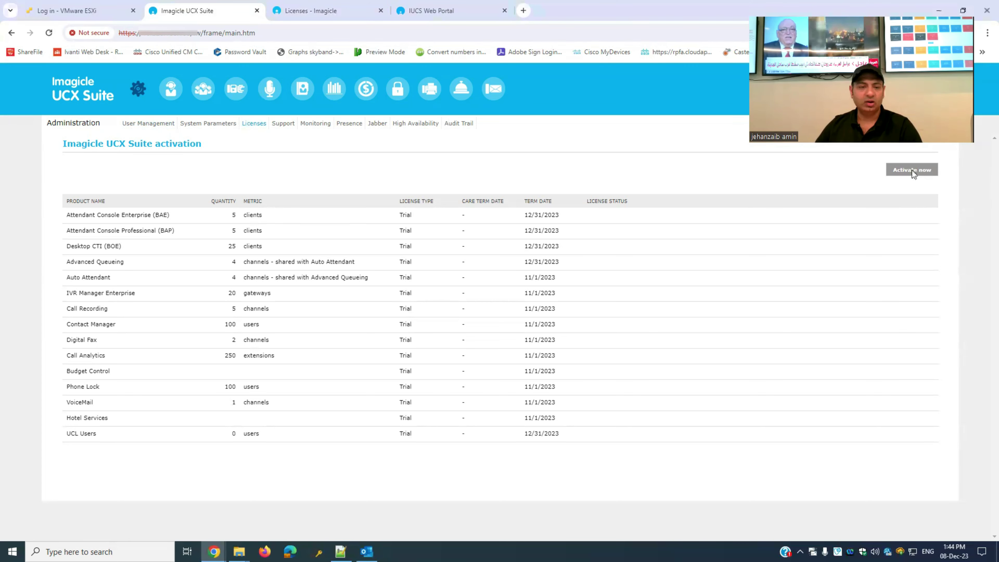
- Switch license activation to Offline Activation, select the request string, and go to the Imagicle portal
click(912, 170)
click(300, 171)
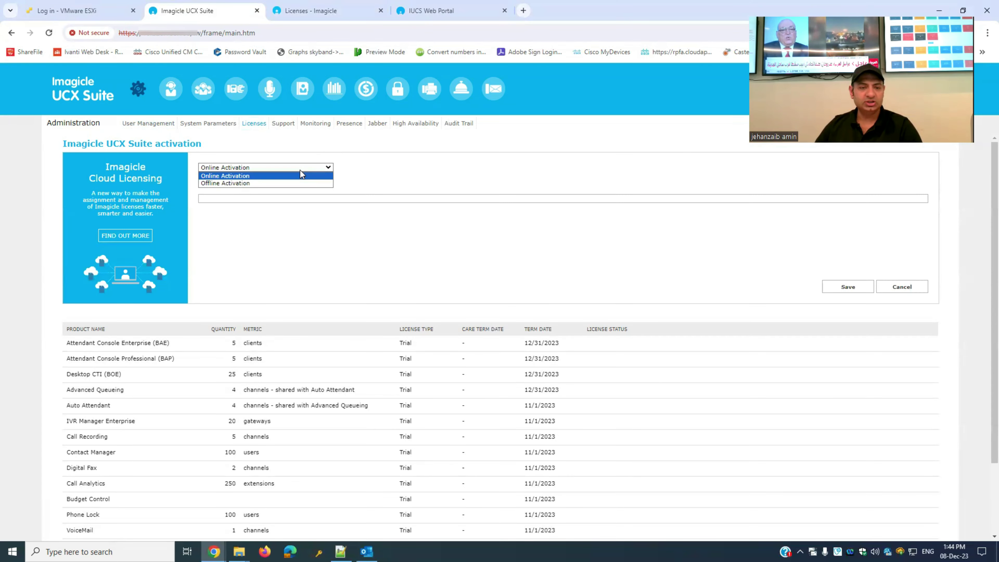
click(243, 182)
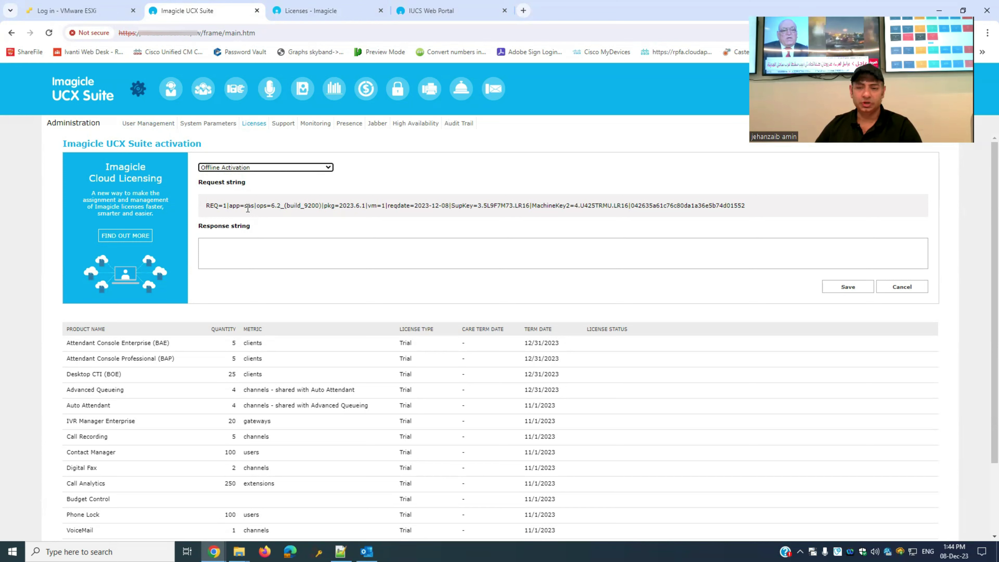
triple_click(254, 203)
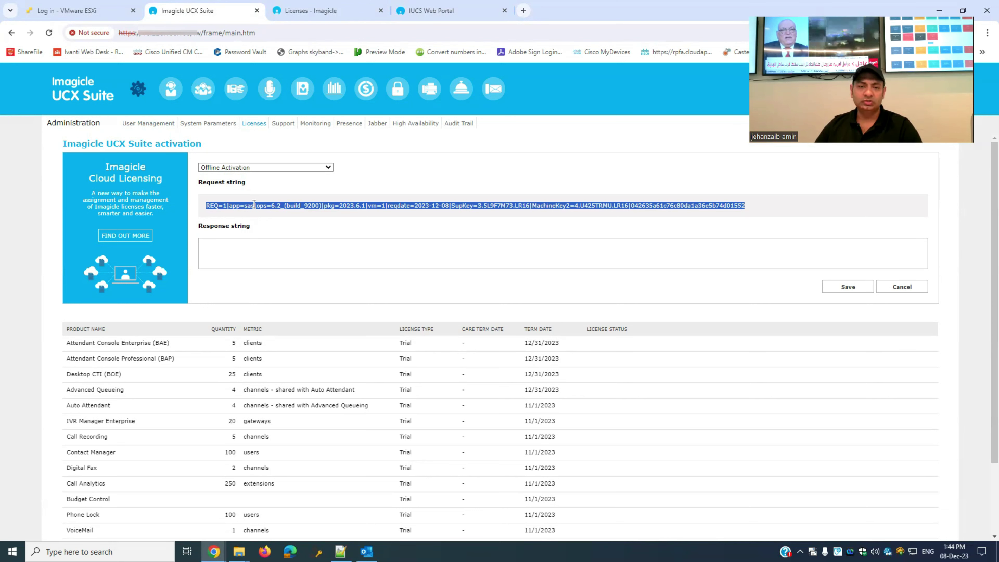
click(244, 251)
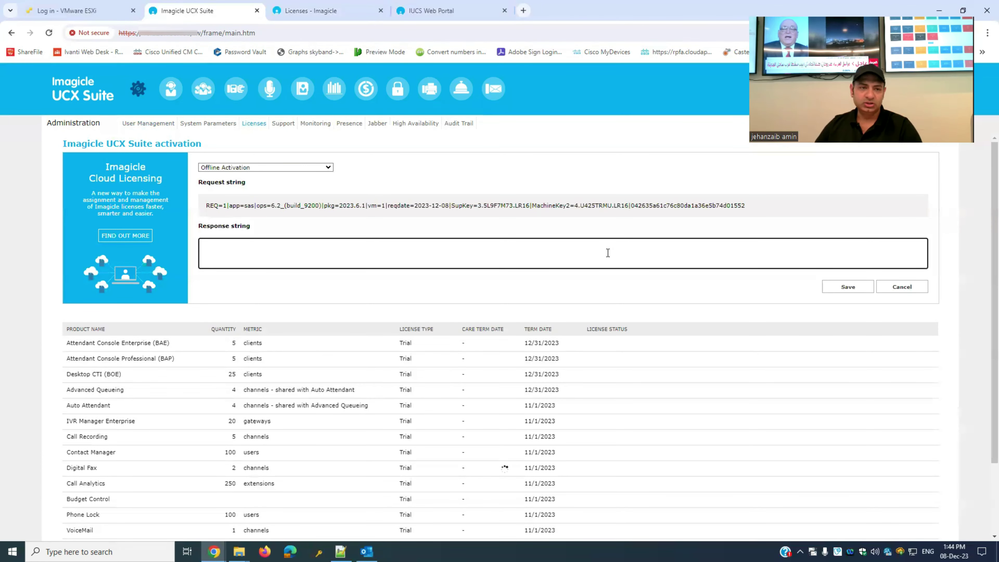
click(338, 11)
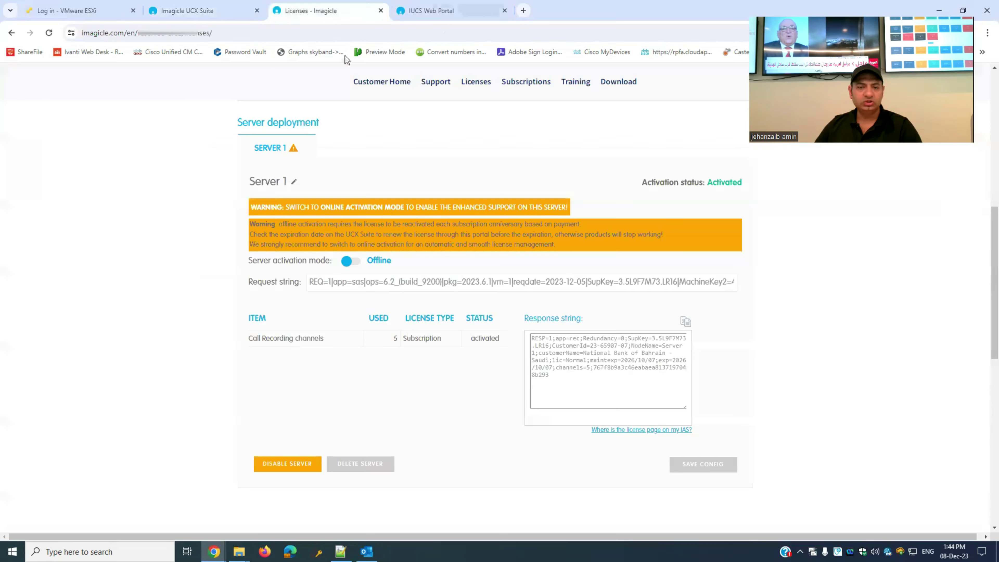
- Inspect Server 1's Call Recording 5/5 subscription and select its offline activation Request string under Server deployment
scroll(298, 264, up, 8)
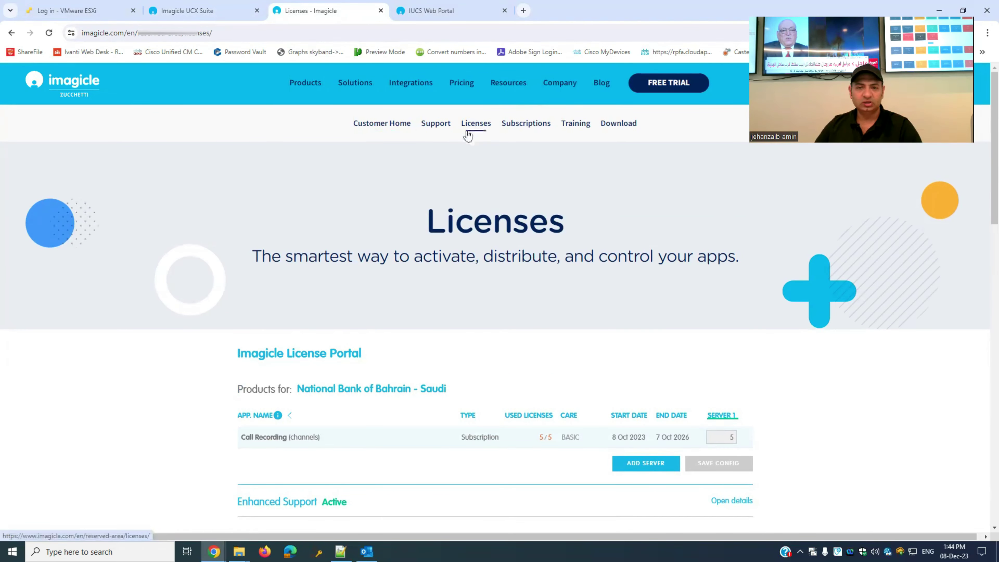
scroll(428, 267, down, 5)
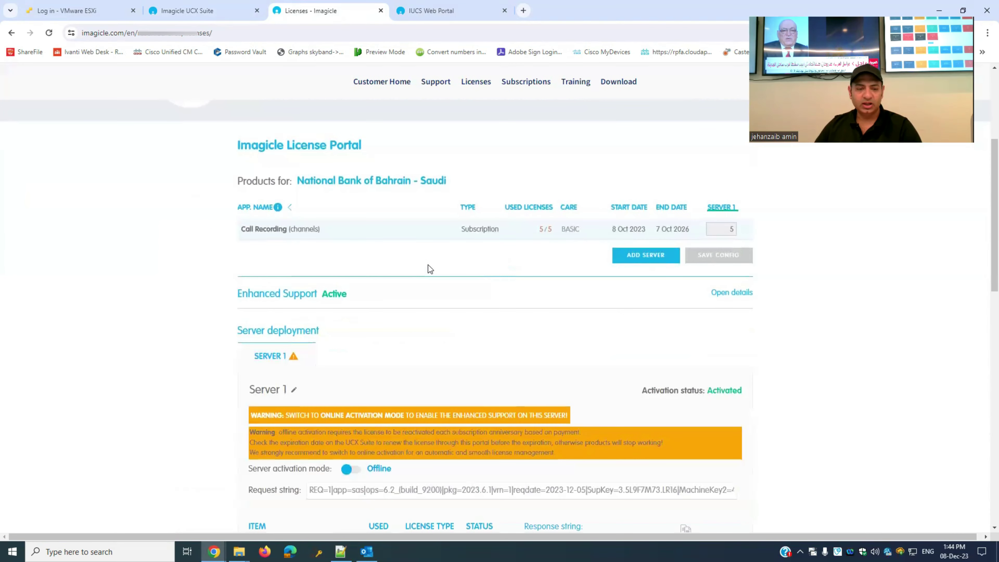
scroll(428, 276, down, 3)
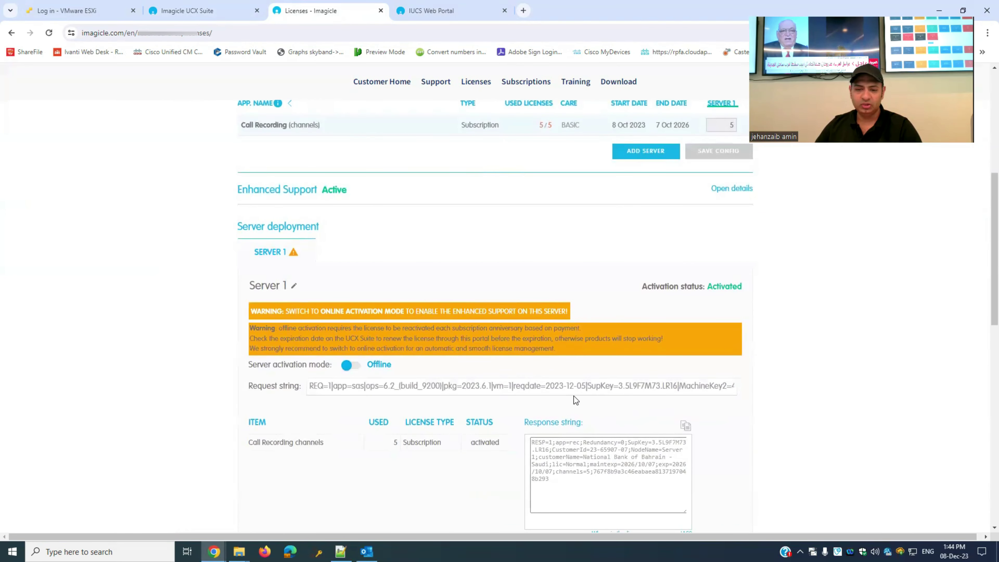
triple_click(575, 386)
click(186, 10)
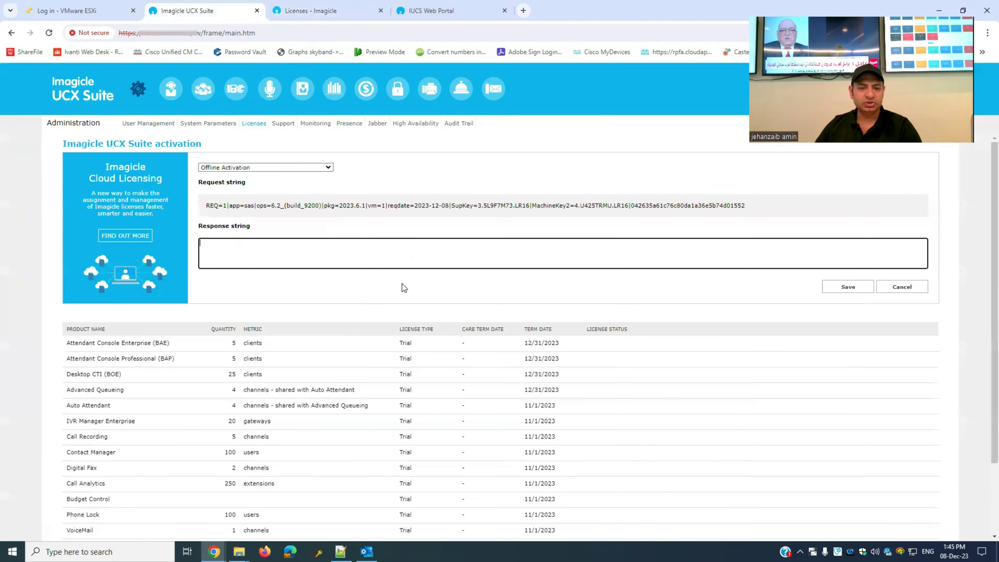
click(376, 252)
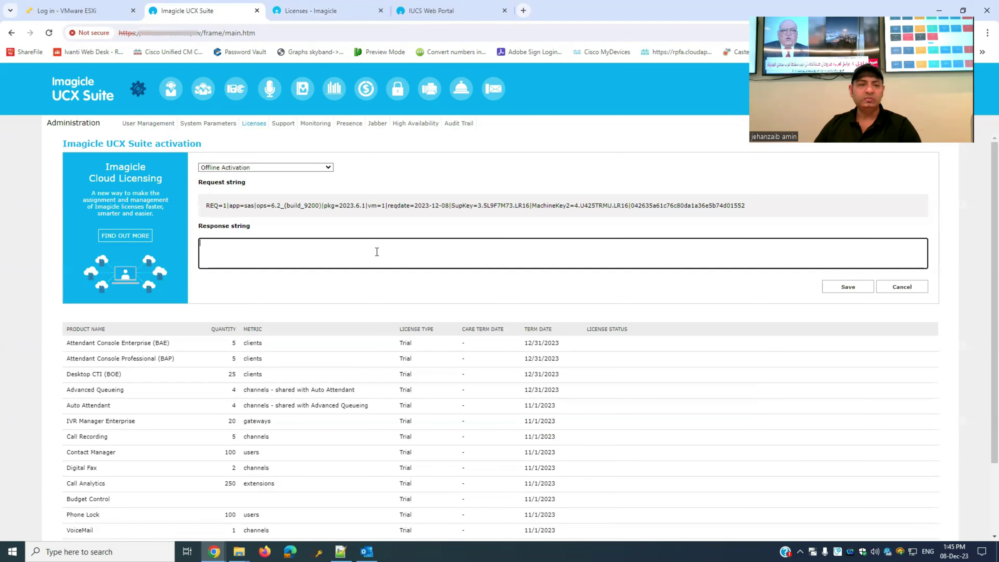